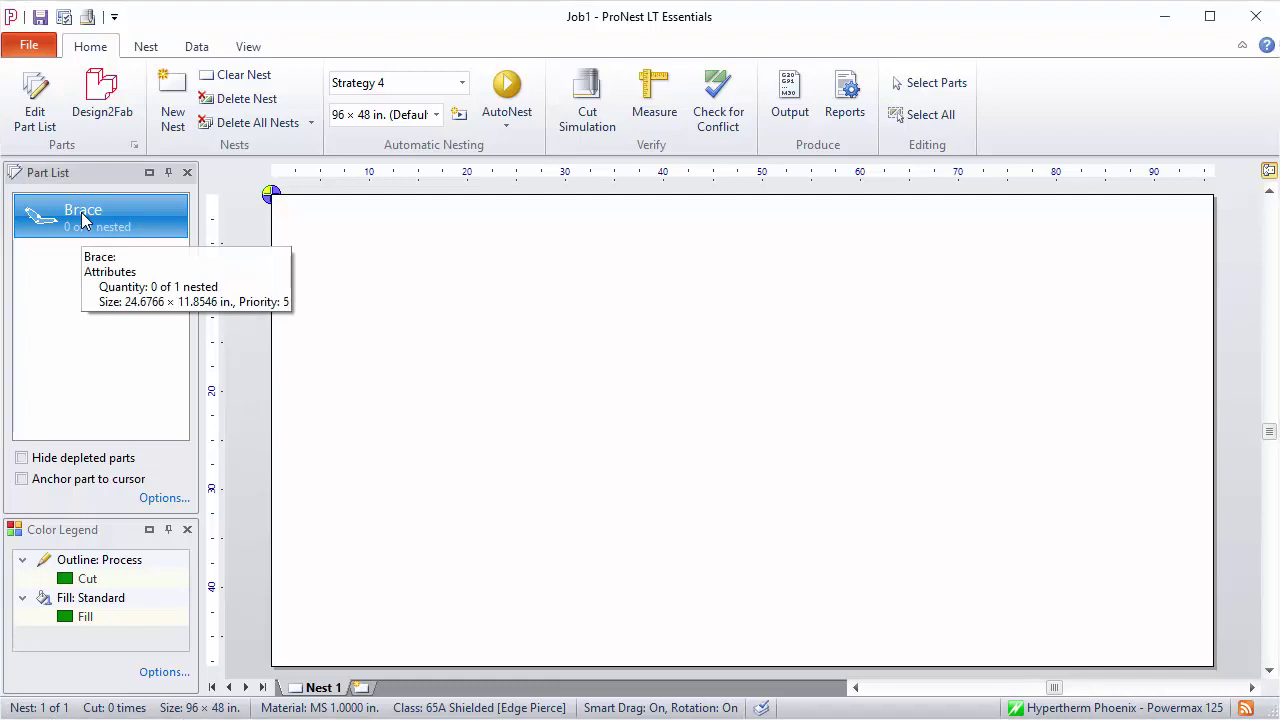
# Open the Brace part in Advanced Edit and display the start points of its profiles
pyautogui.rightClick(83, 221)
pyautogui.click(160, 227)
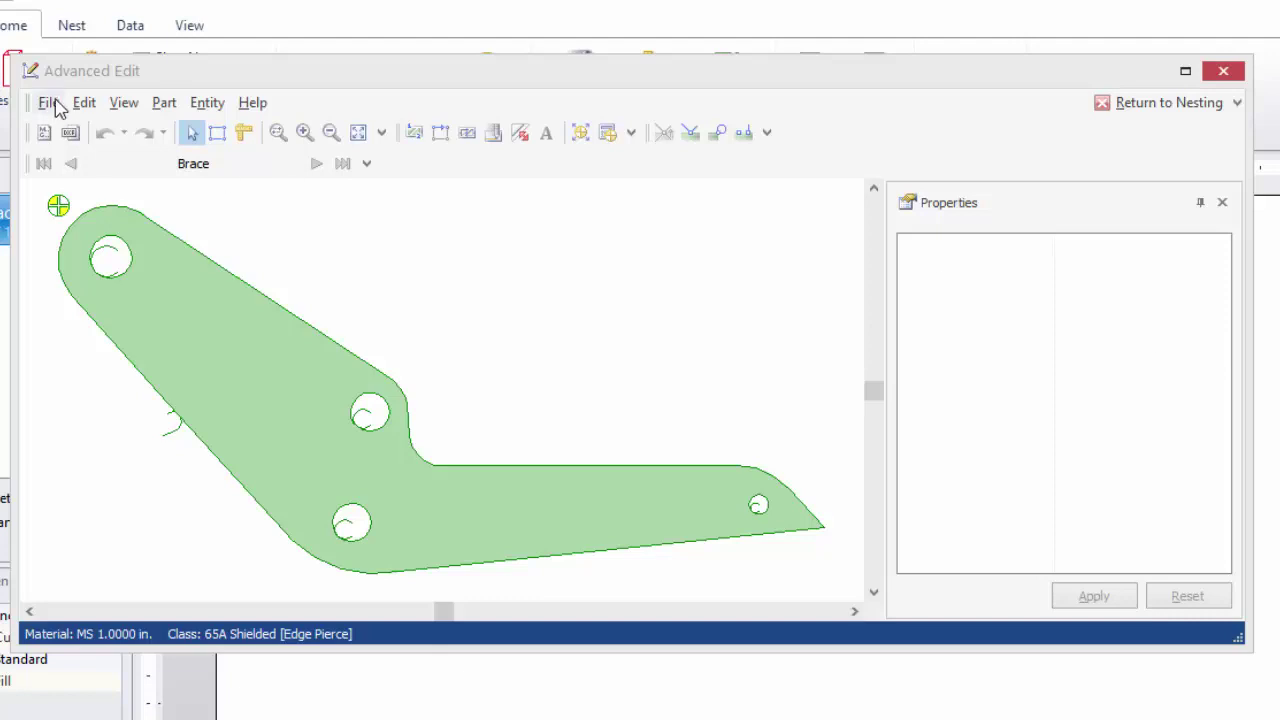
pyautogui.click(127, 106)
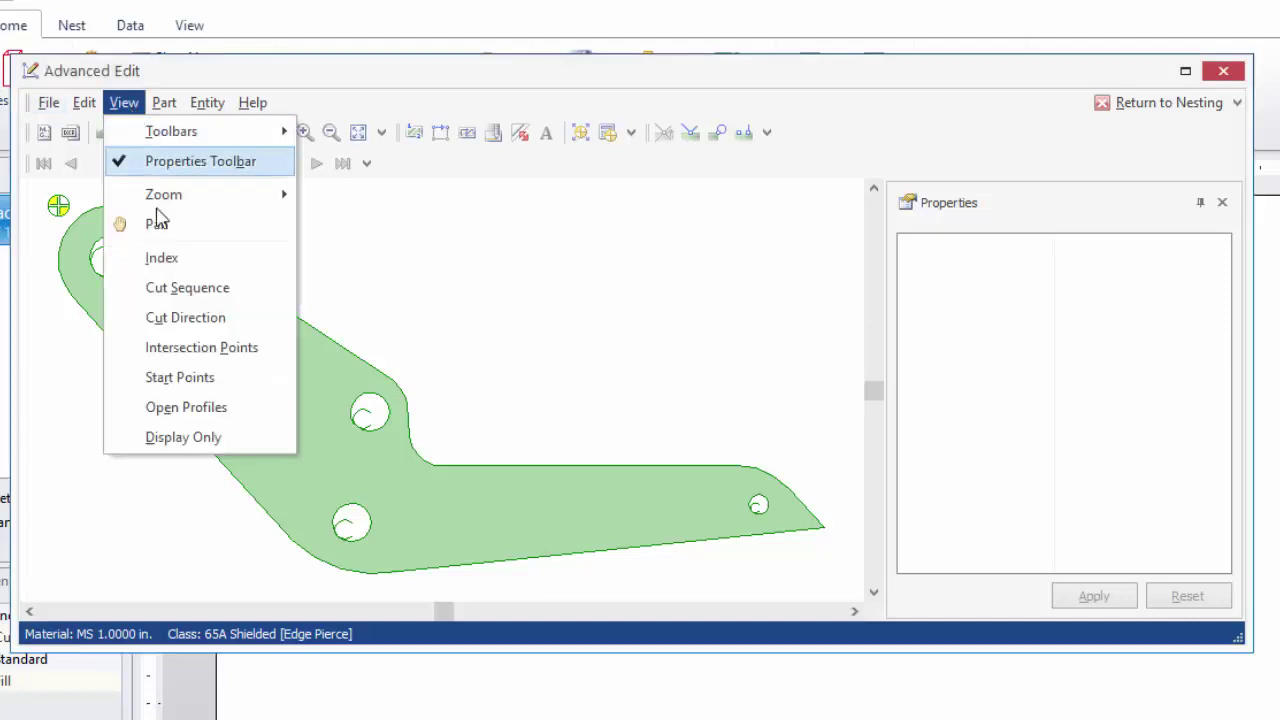
pyautogui.click(190, 380)
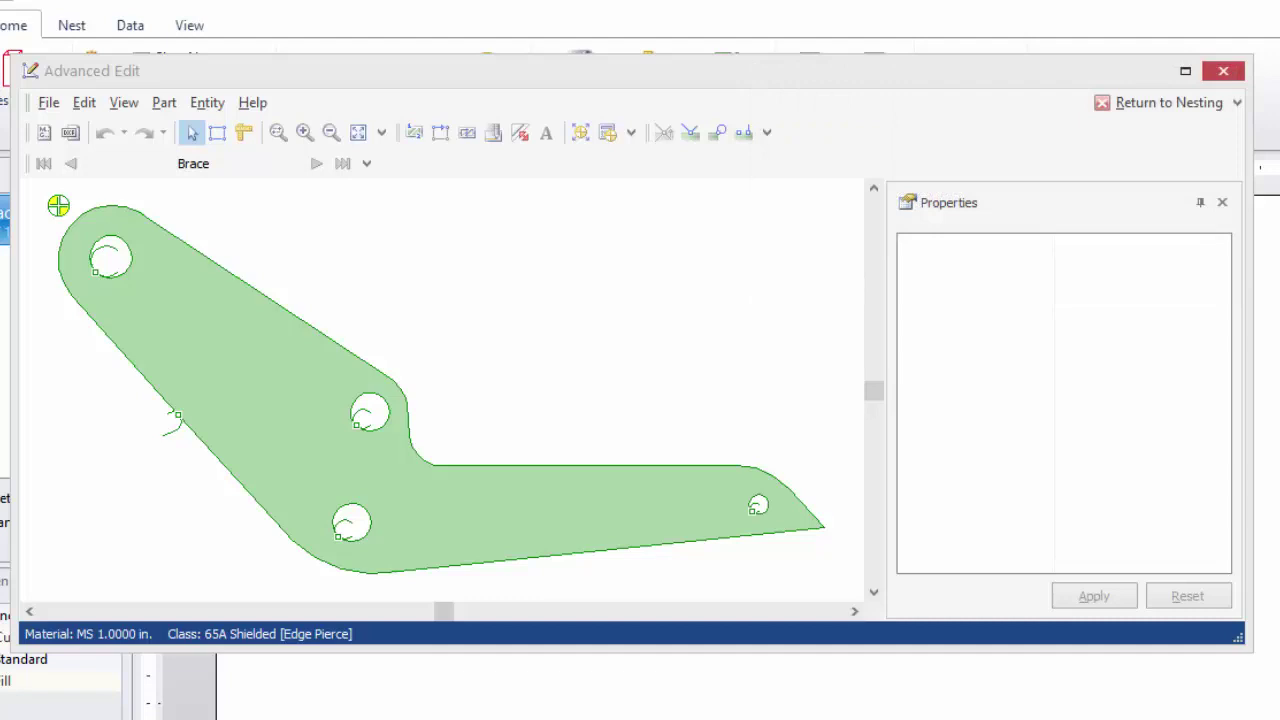
# Inspect the entity properties of the middle hole's arc, the brace's horizontal upper edge and the adjoining corner arc
pyautogui.click(387, 425)
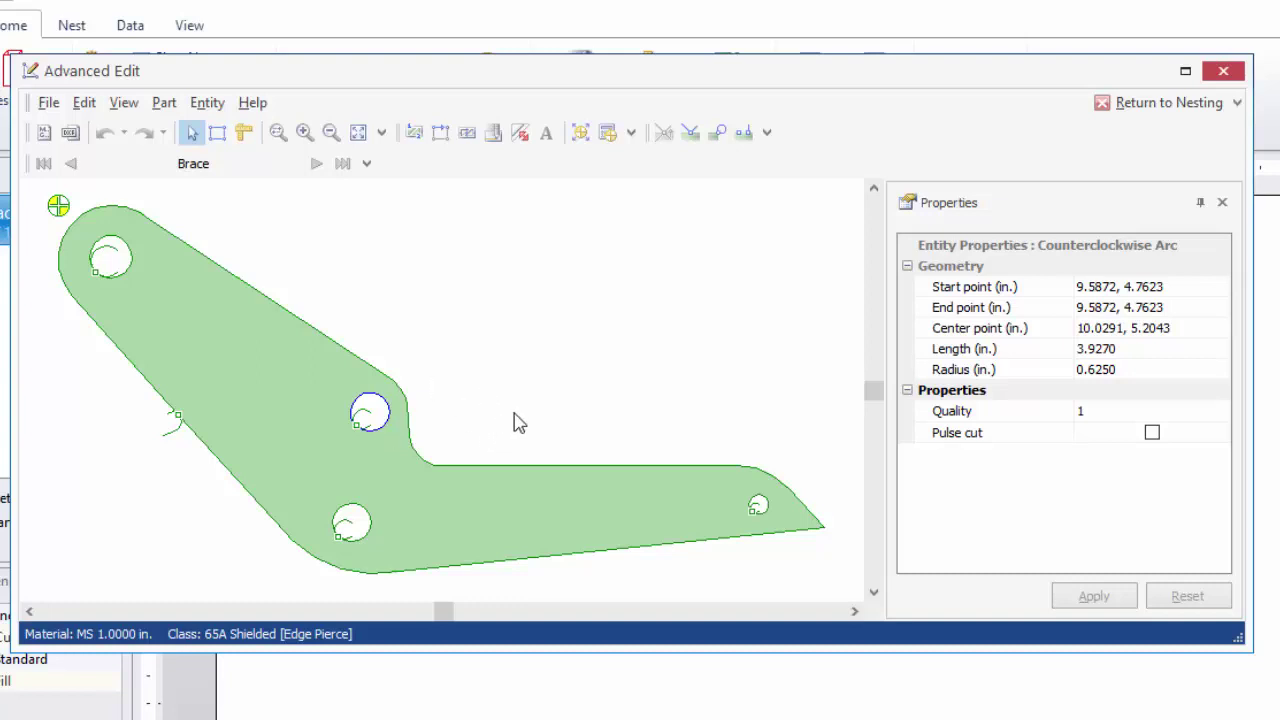
pyautogui.click(564, 465)
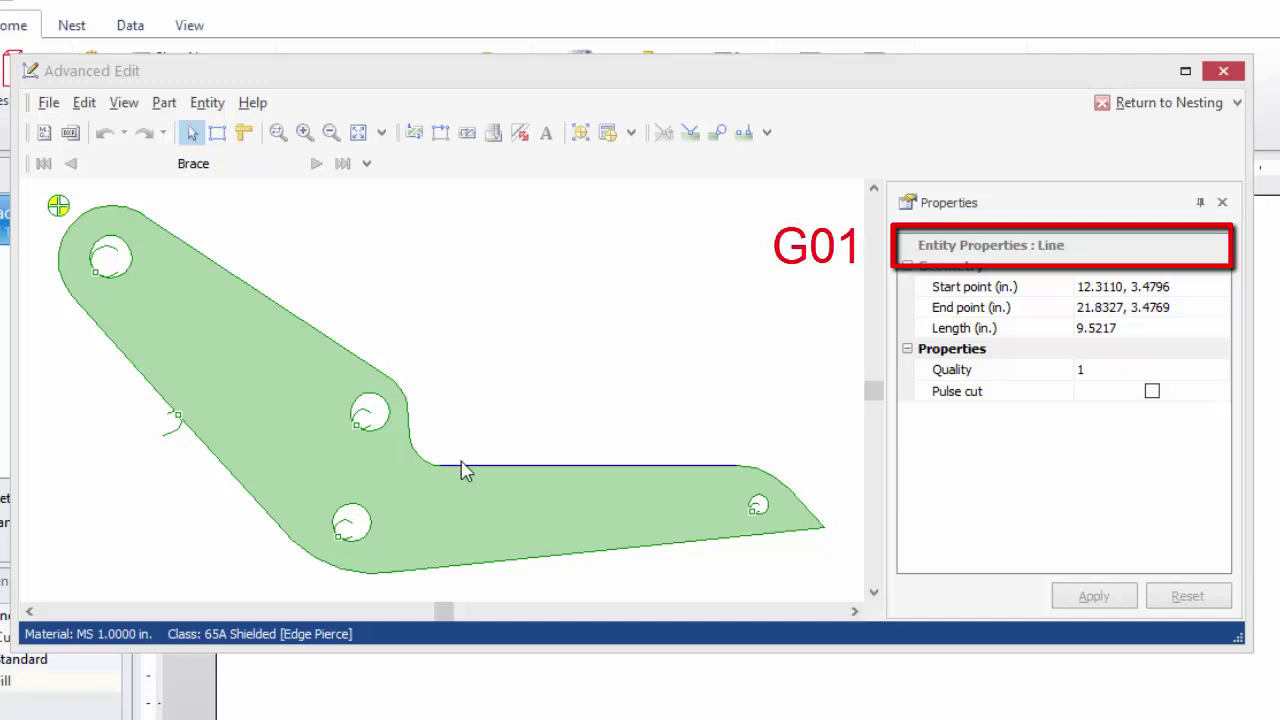
pyautogui.click(769, 480)
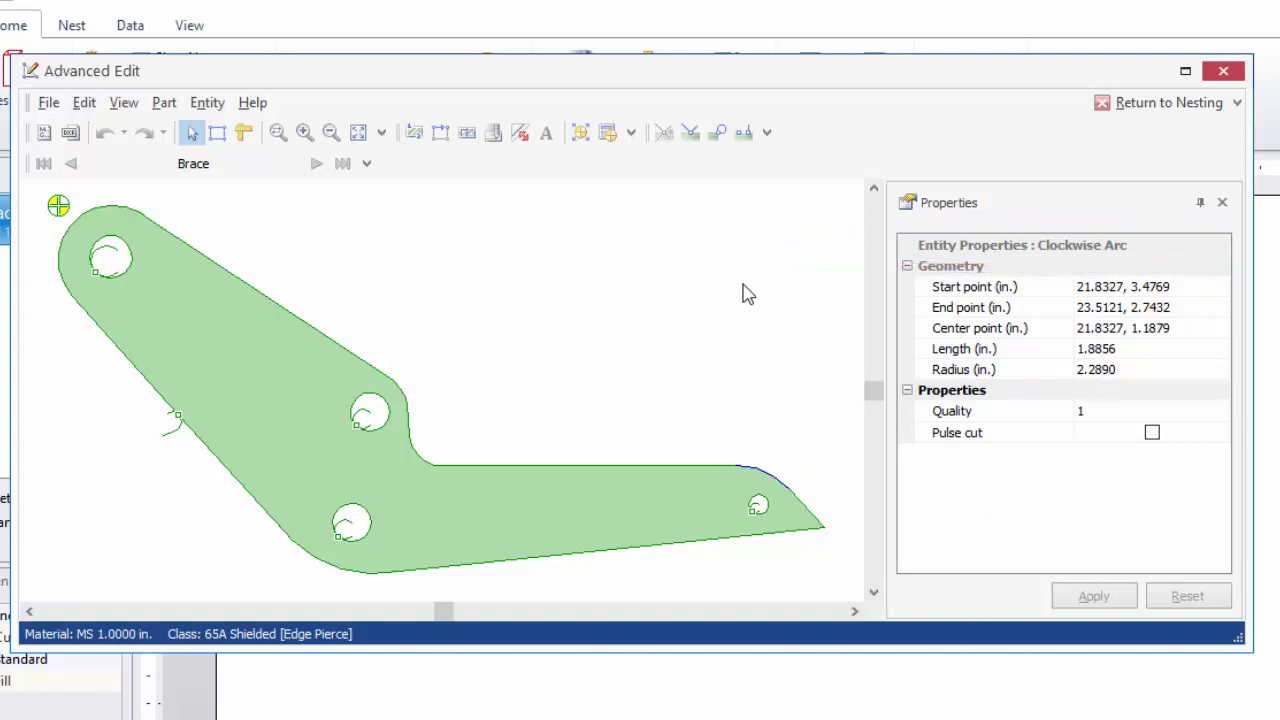
# Display the intersection points and inspect the one joining the horizontal upper edge to the corner arc
pyautogui.click(124, 104)
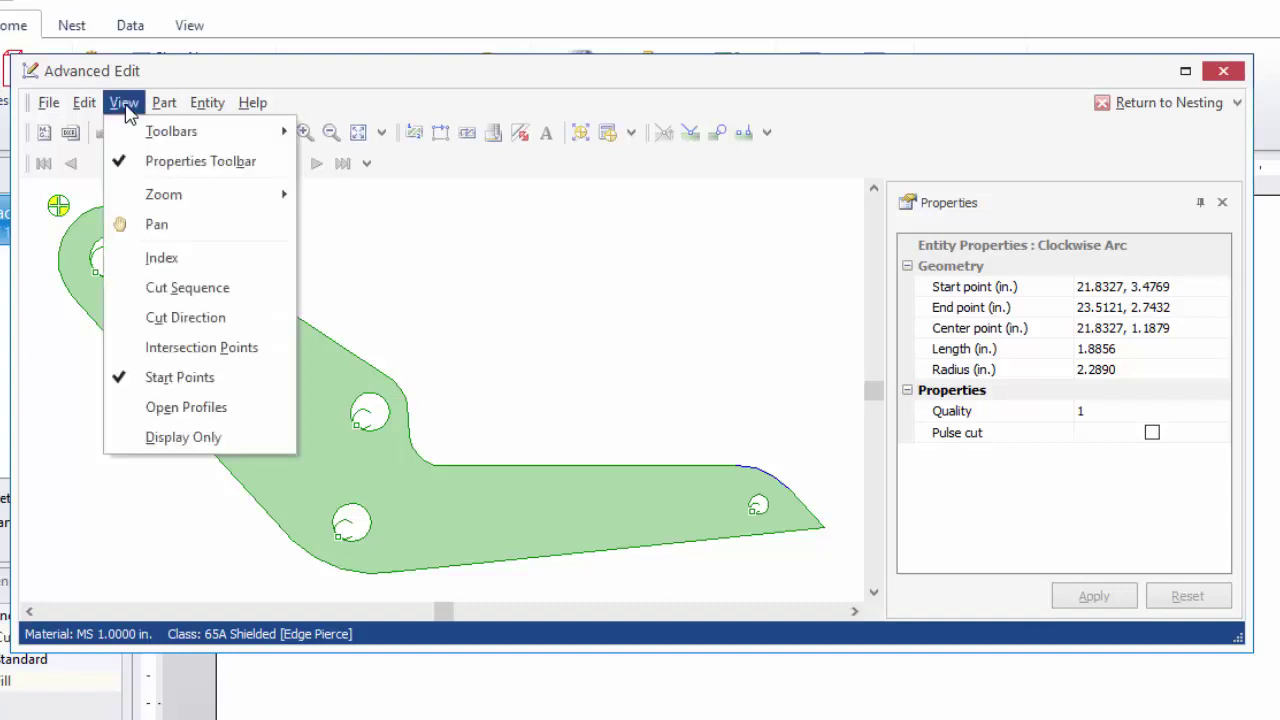
pyautogui.click(187, 354)
pyautogui.click(503, 406)
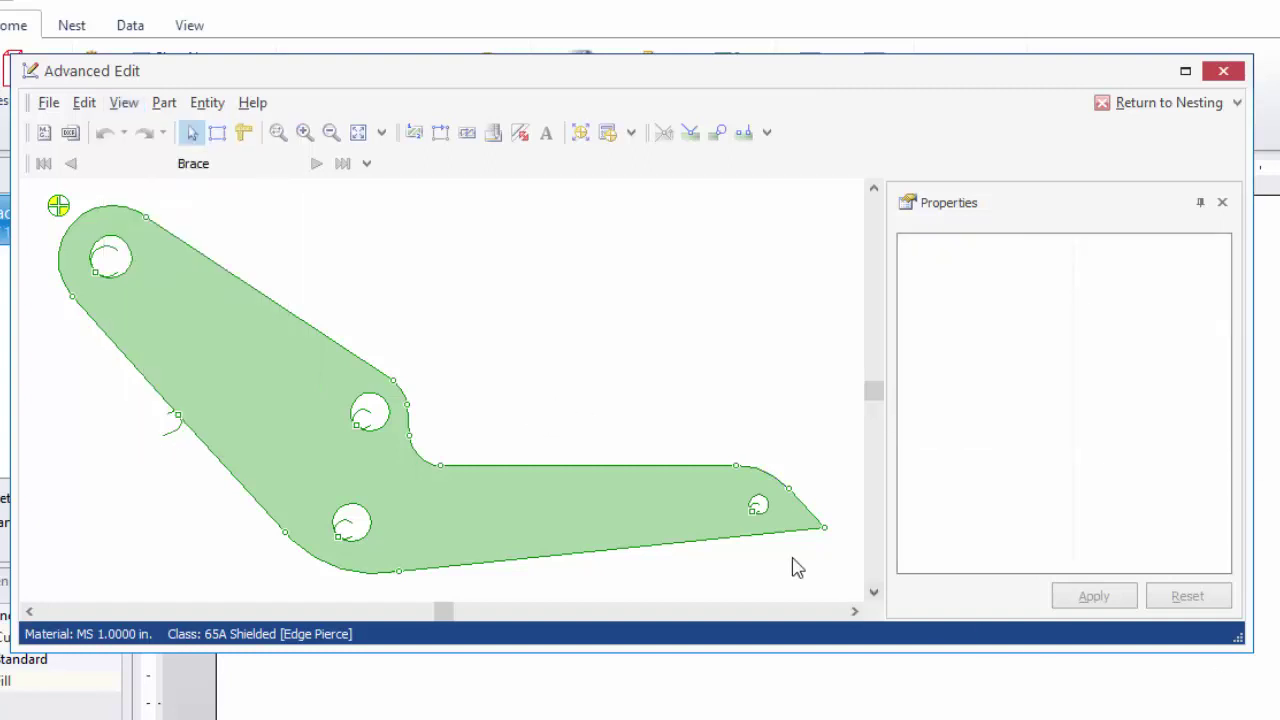
pyautogui.click(736, 466)
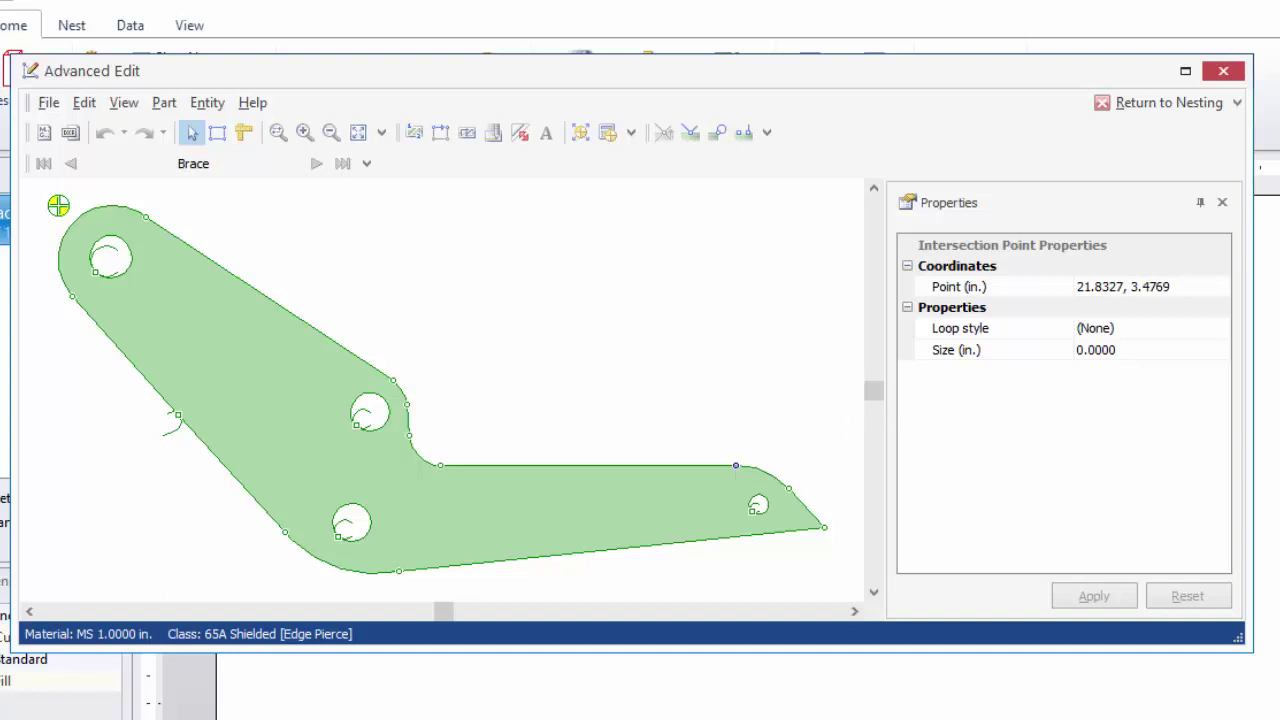
# Select the brace's exterior profile and review its process, kerf and cut direction options without changing them
pyautogui.click(218, 134)
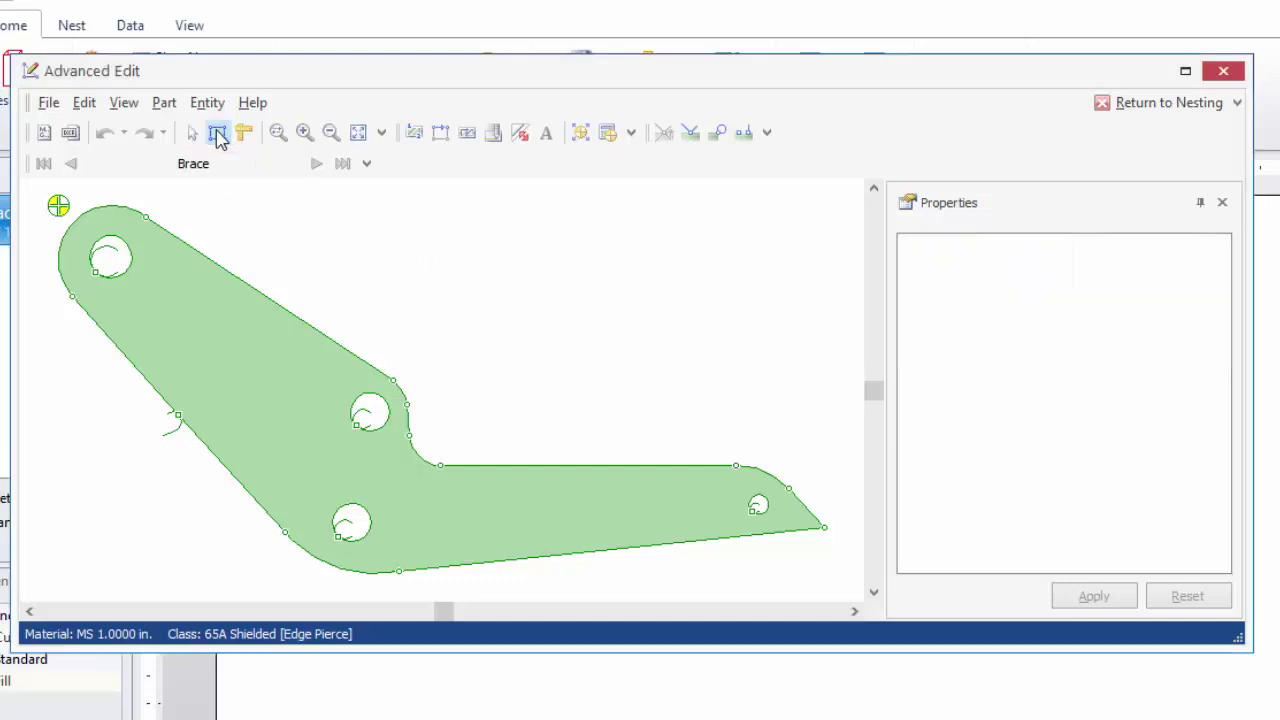
pyautogui.click(245, 289)
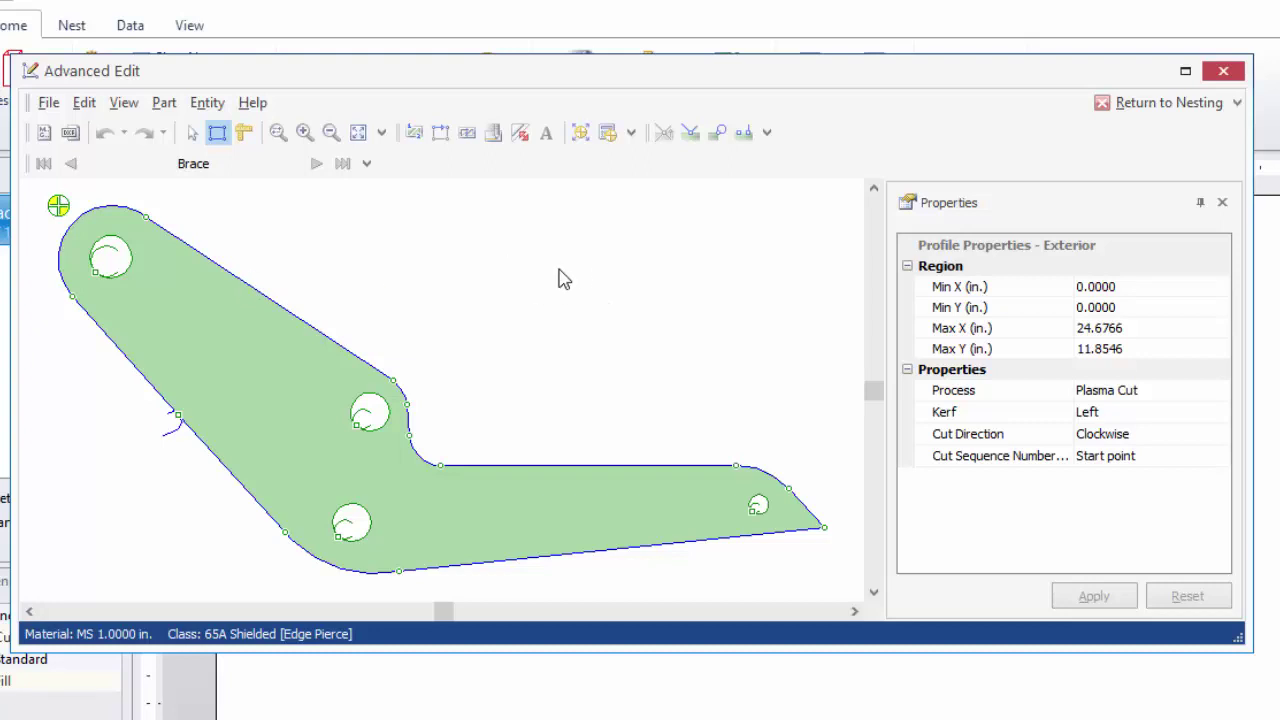
pyautogui.click(1222, 393)
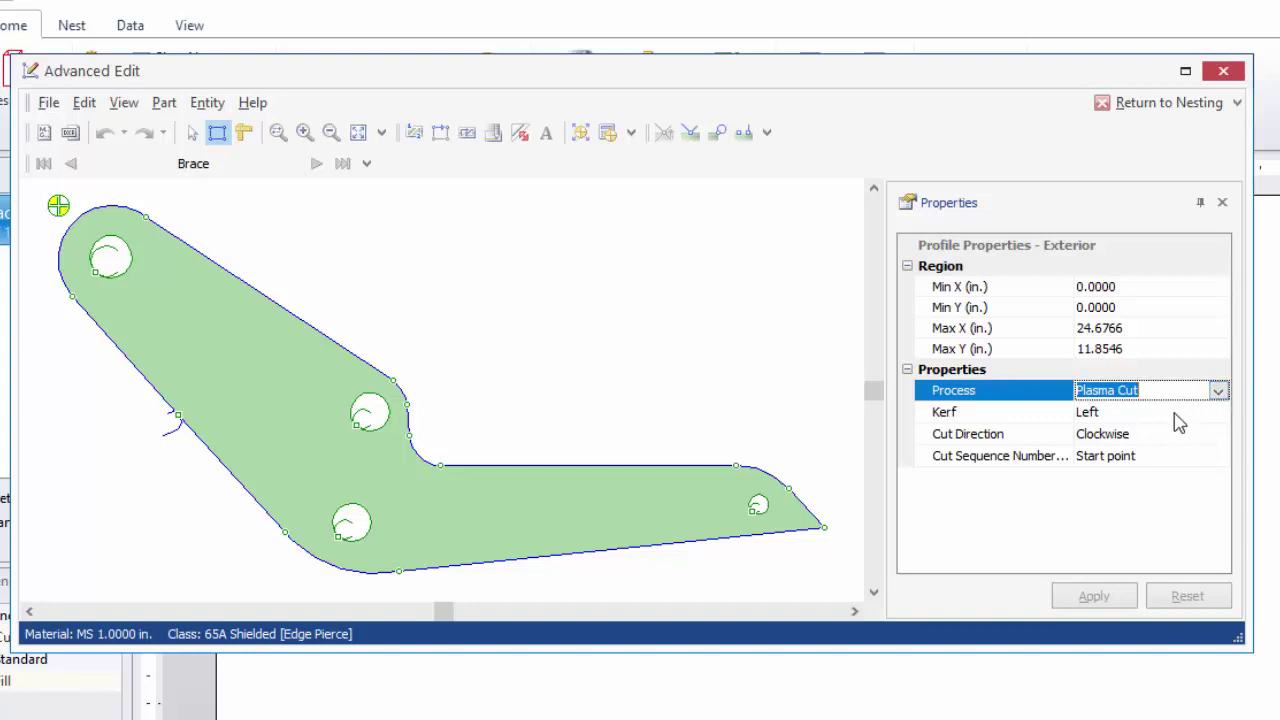
pyautogui.click(1221, 412)
pyautogui.click(1221, 413)
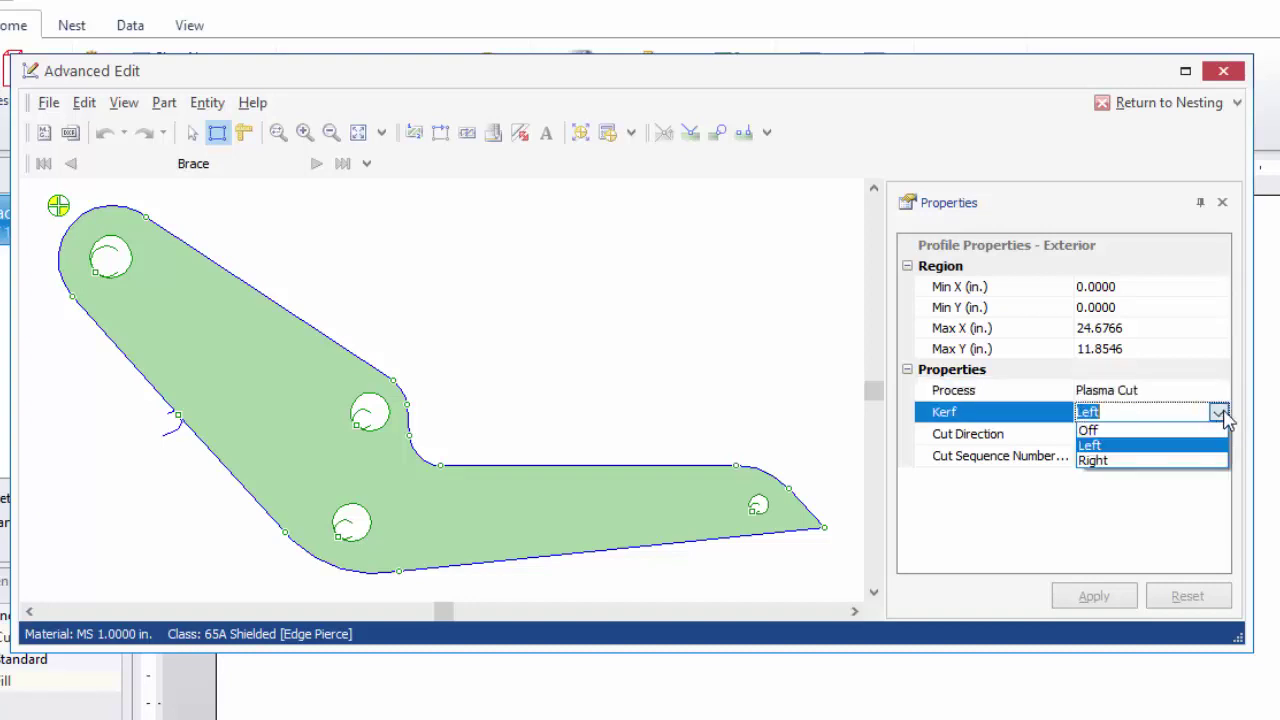
pyautogui.click(1220, 413)
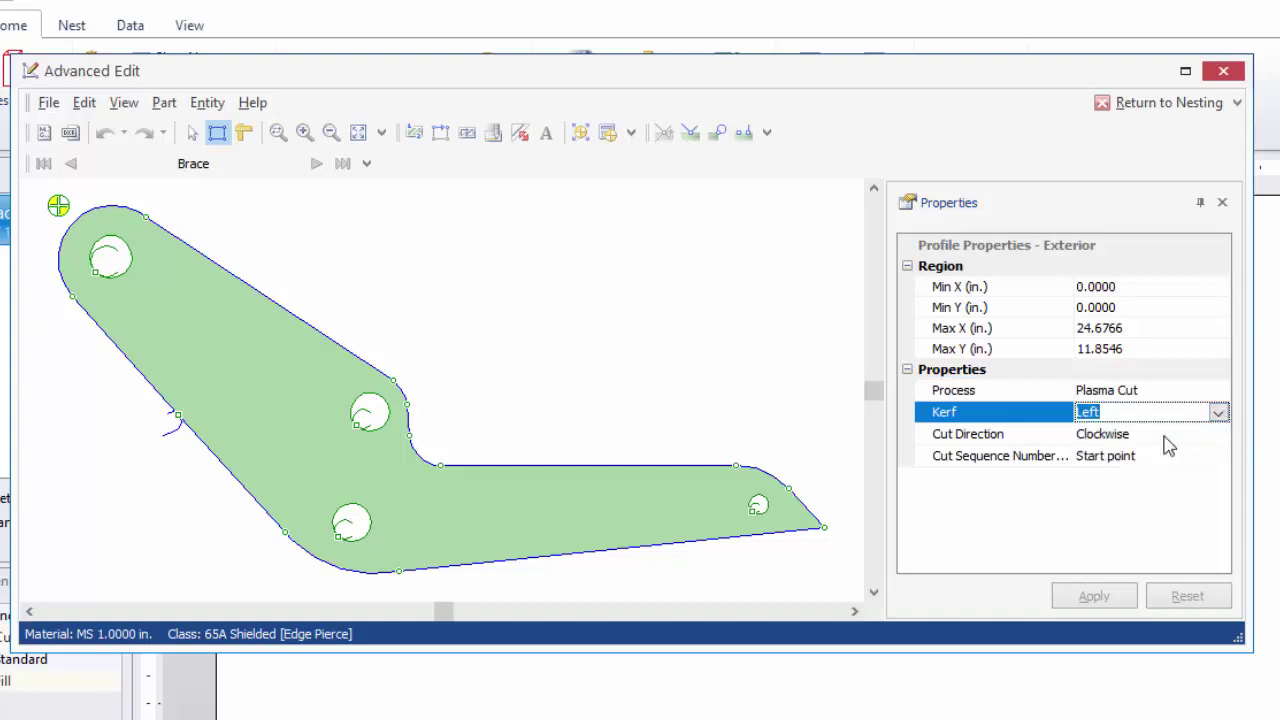
pyautogui.click(1165, 438)
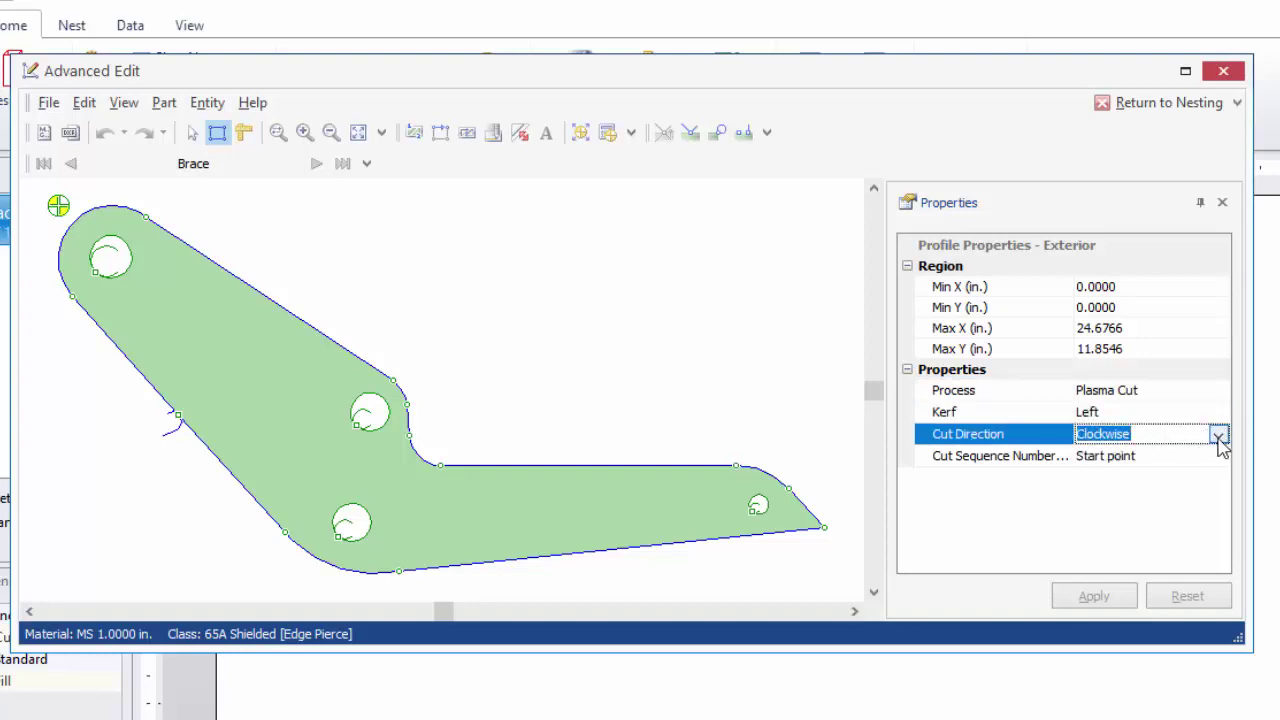
pyautogui.click(1219, 437)
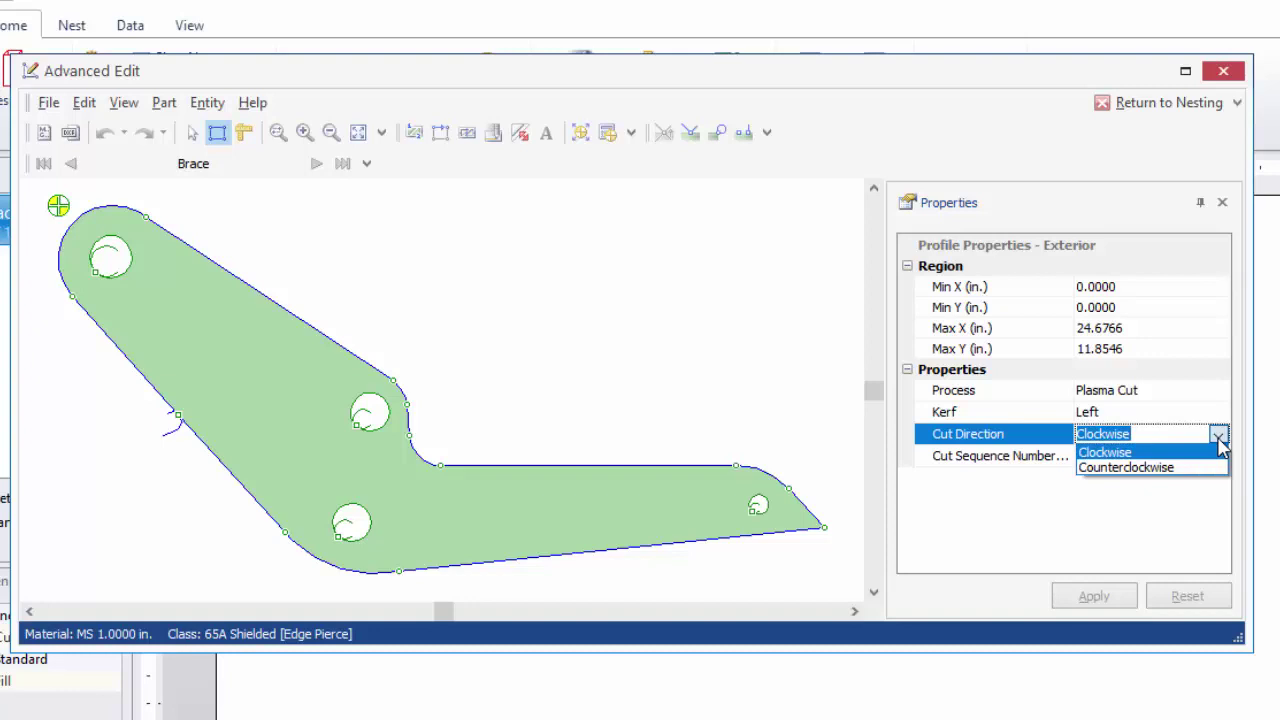
pyautogui.click(1220, 440)
pyautogui.click(666, 314)
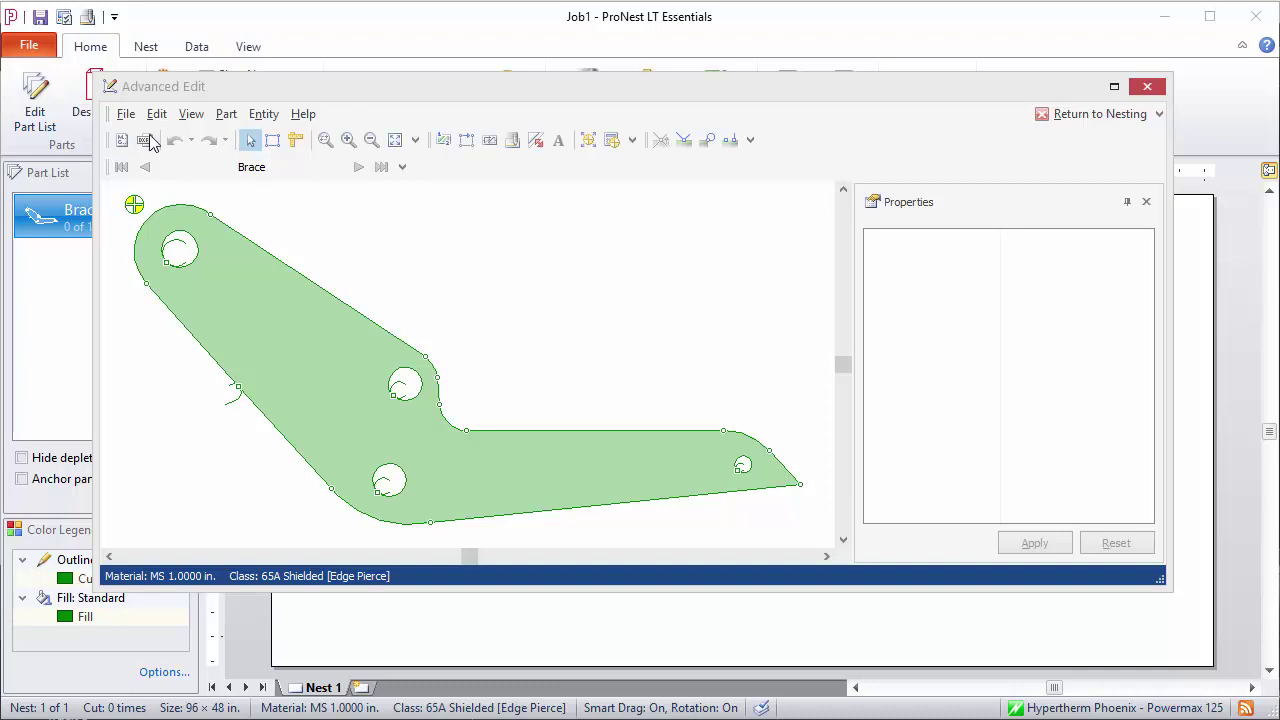
pyautogui.click(126, 115)
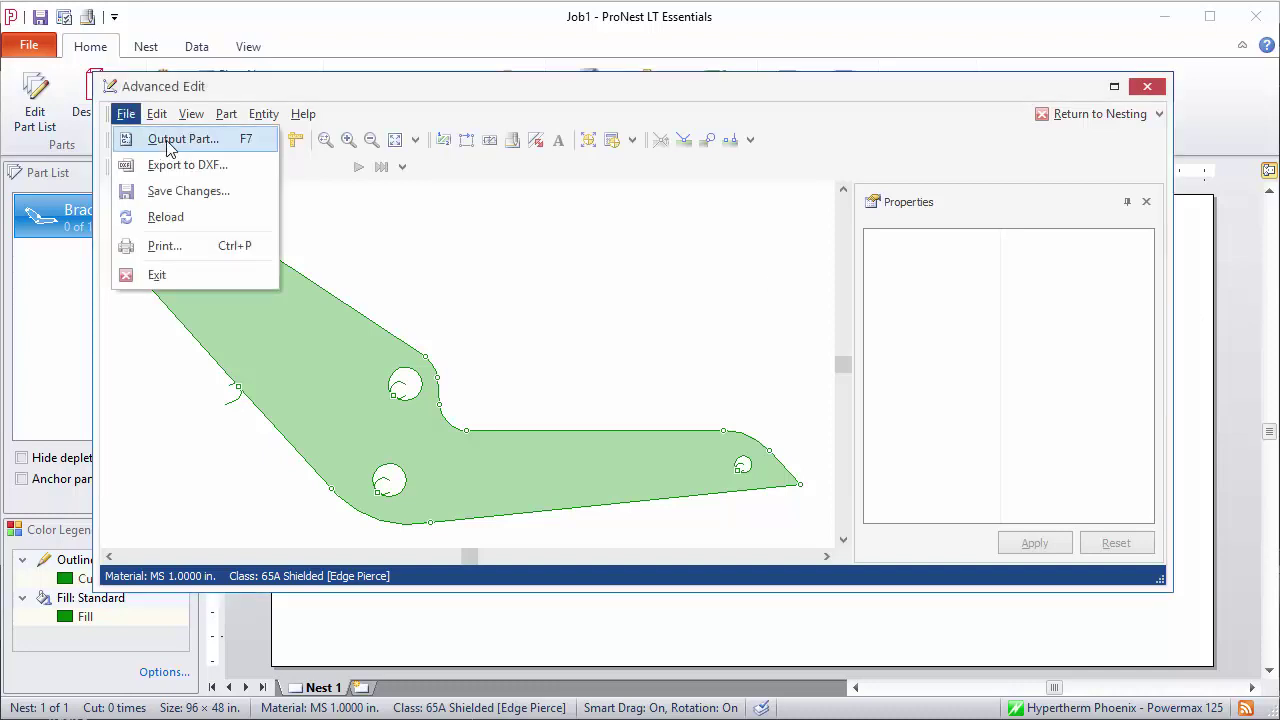
pyautogui.click(445, 82)
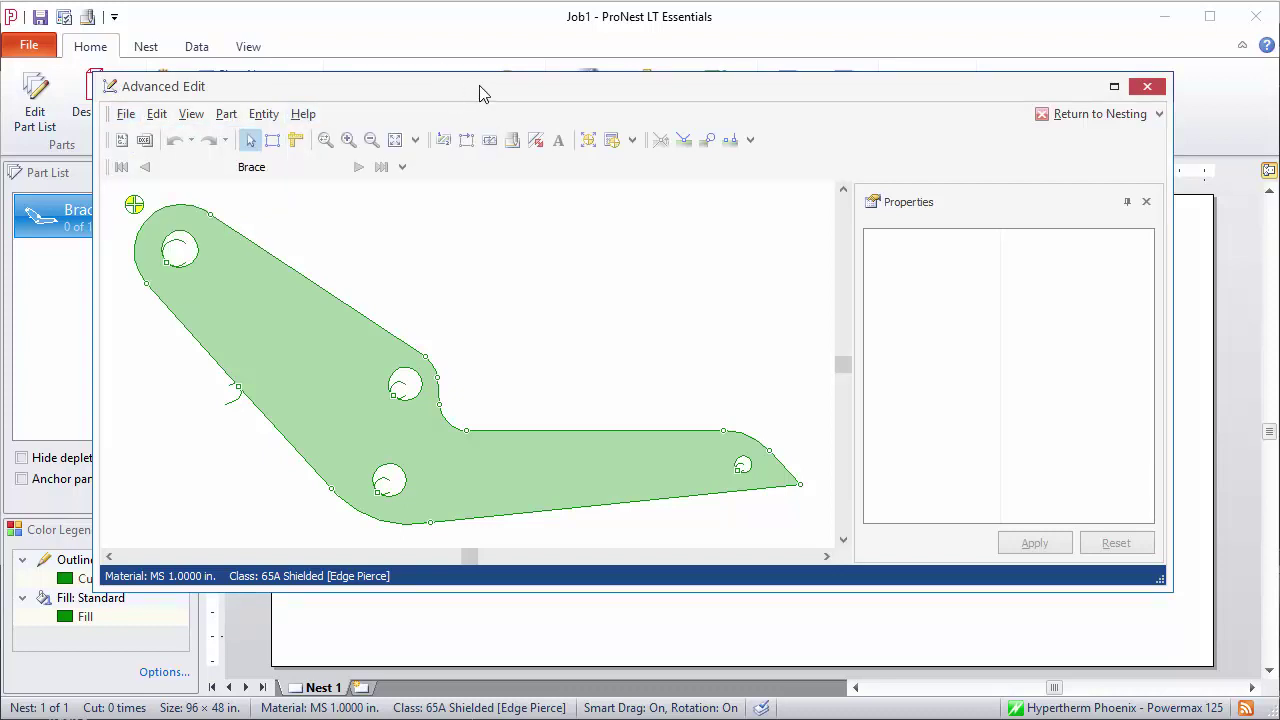
# Move the part home beside the exterior lead-in, at X 2.377 in. and Y 4.964 in
pyautogui.click(587, 143)
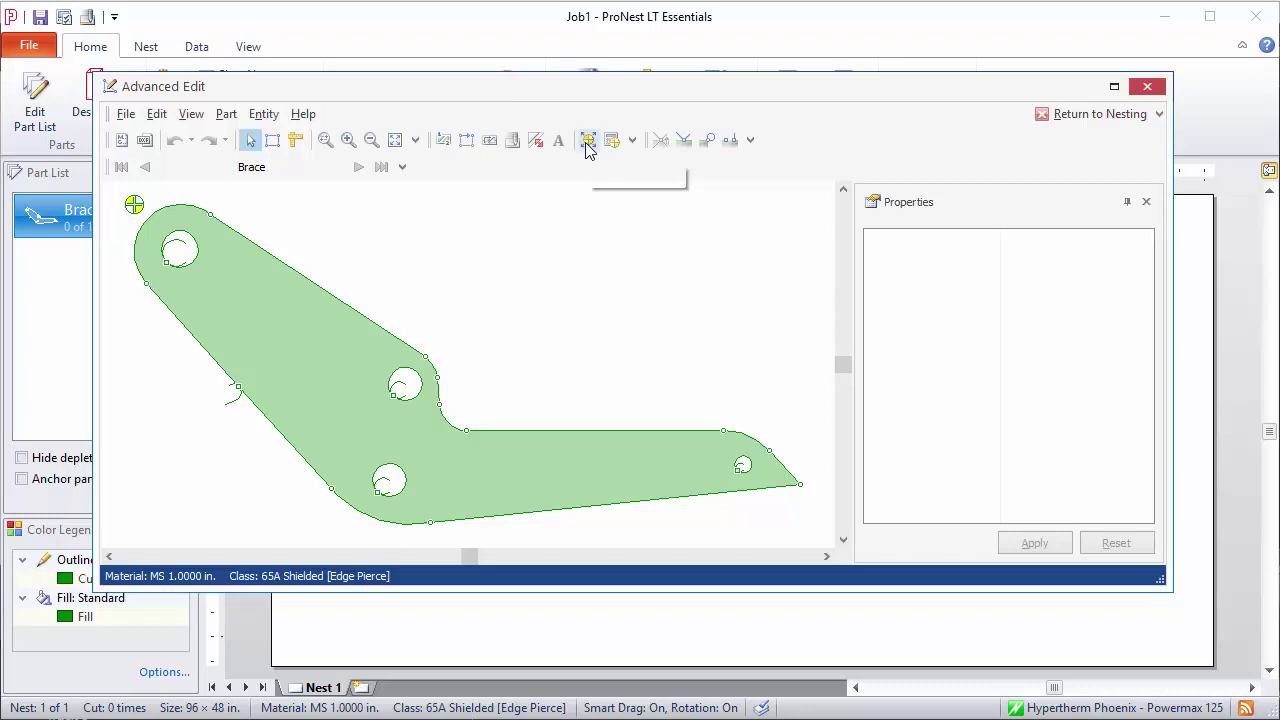
pyautogui.click(197, 390)
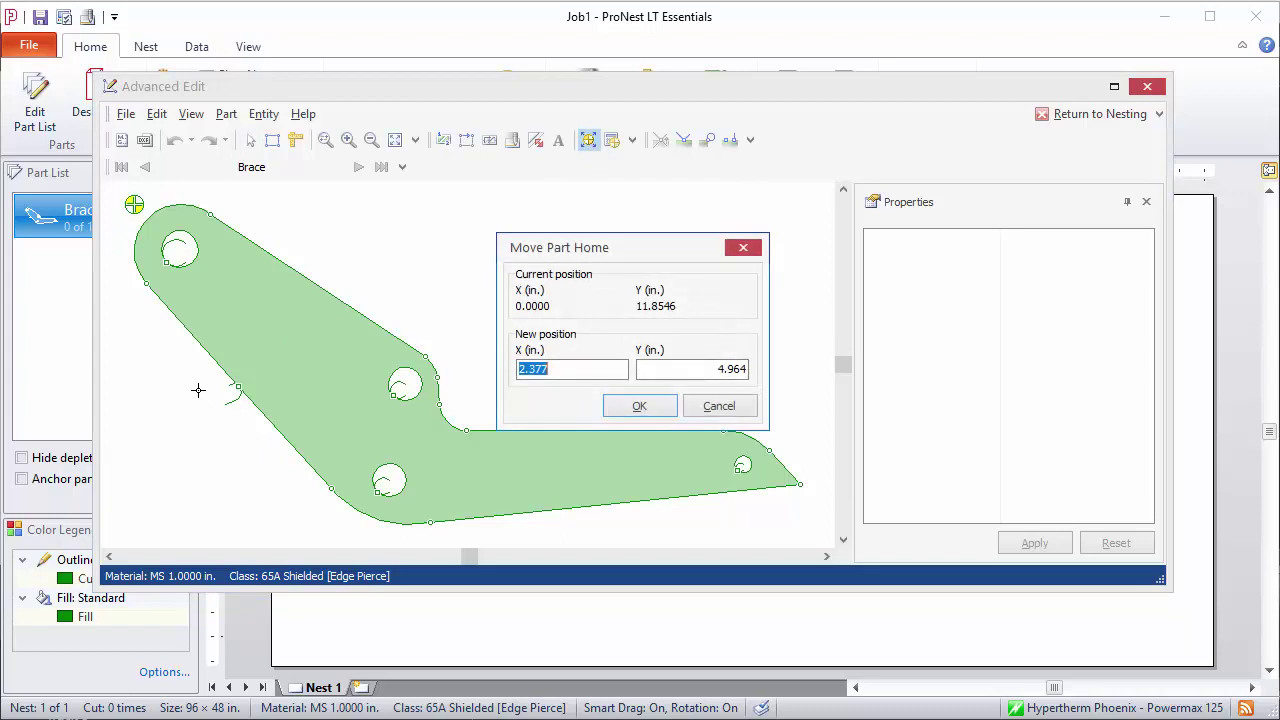
pyautogui.click(639, 406)
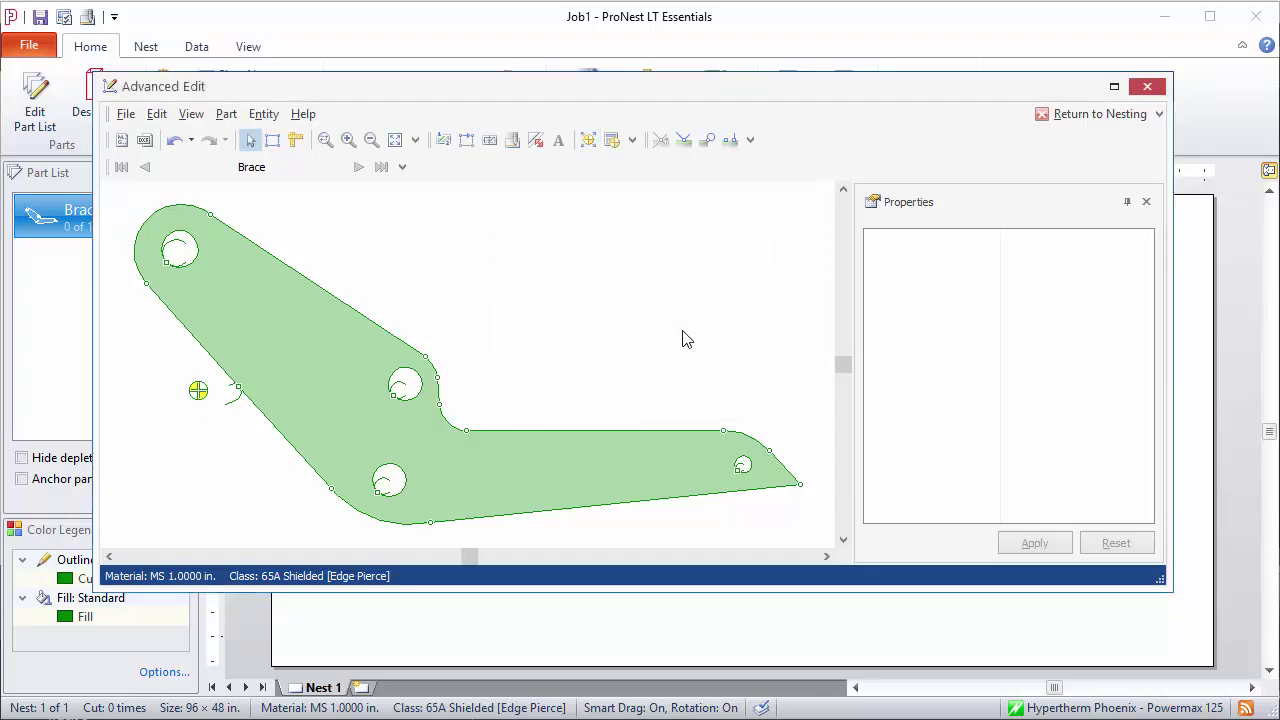
# Set the part's new home position to Lower Left
pyautogui.click(611, 141)
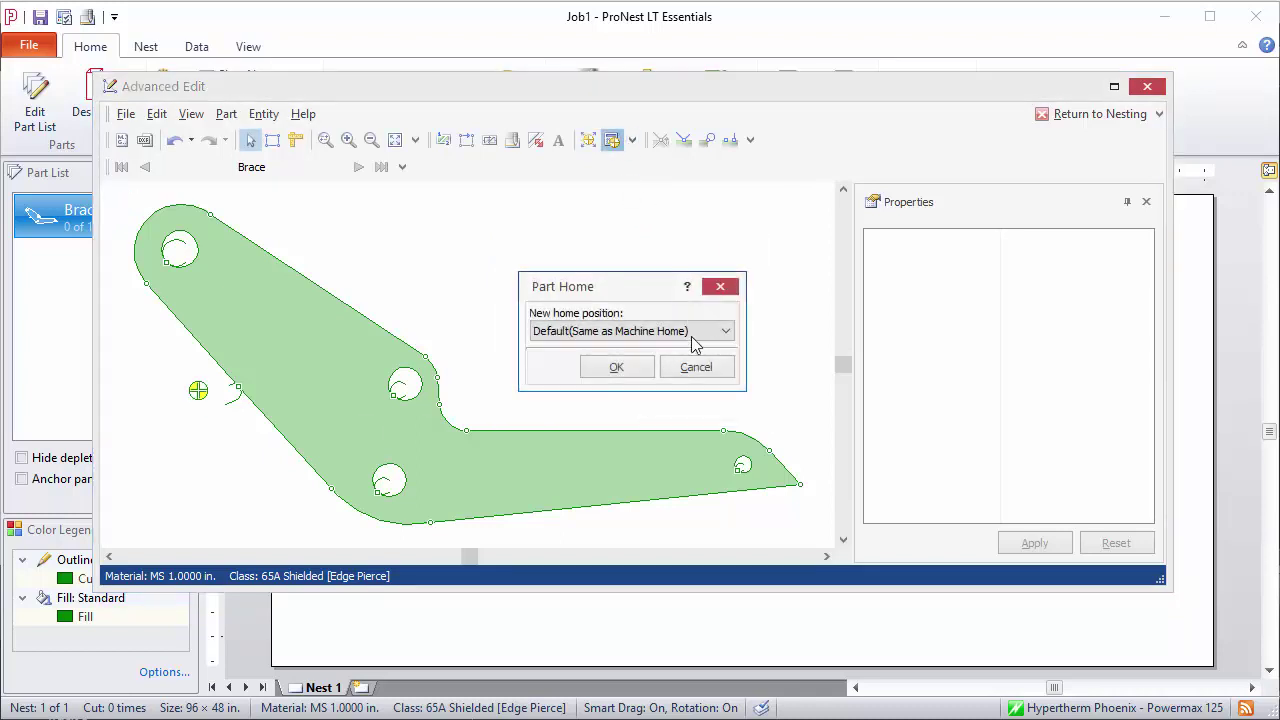
pyautogui.click(723, 332)
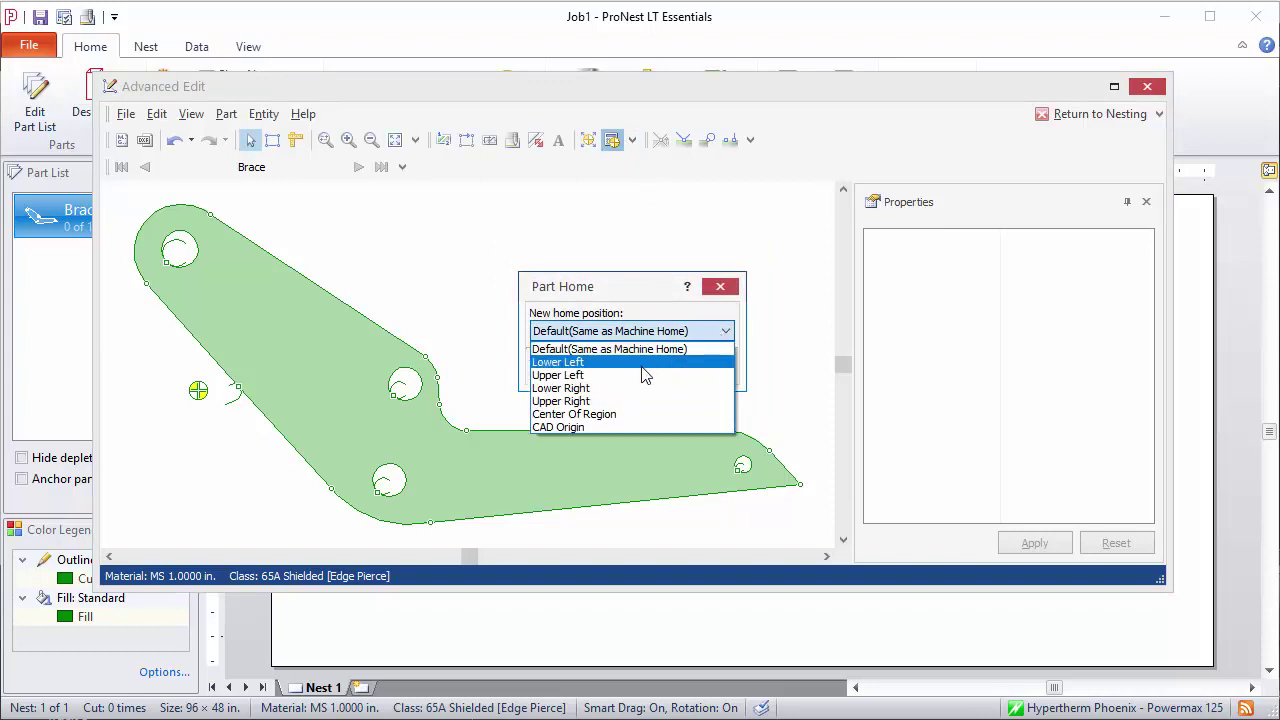
pyautogui.click(630, 363)
pyautogui.click(620, 368)
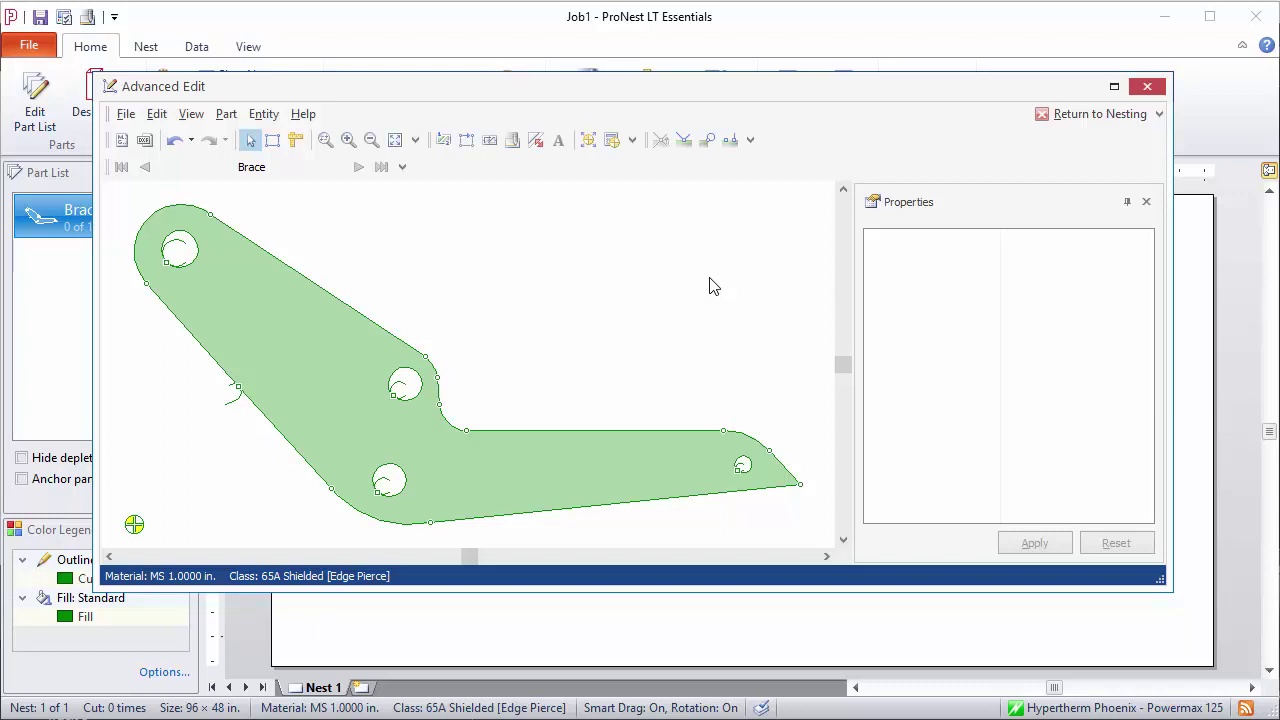
pyautogui.click(126, 115)
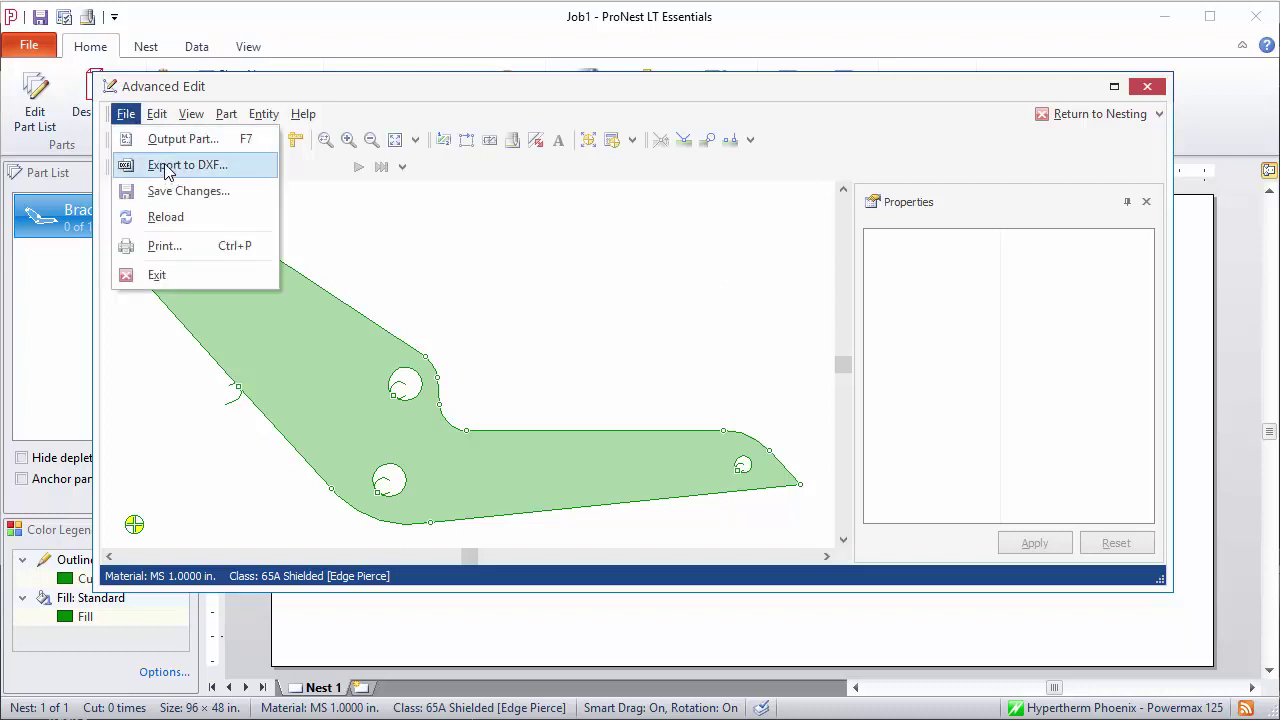
pyautogui.click(418, 218)
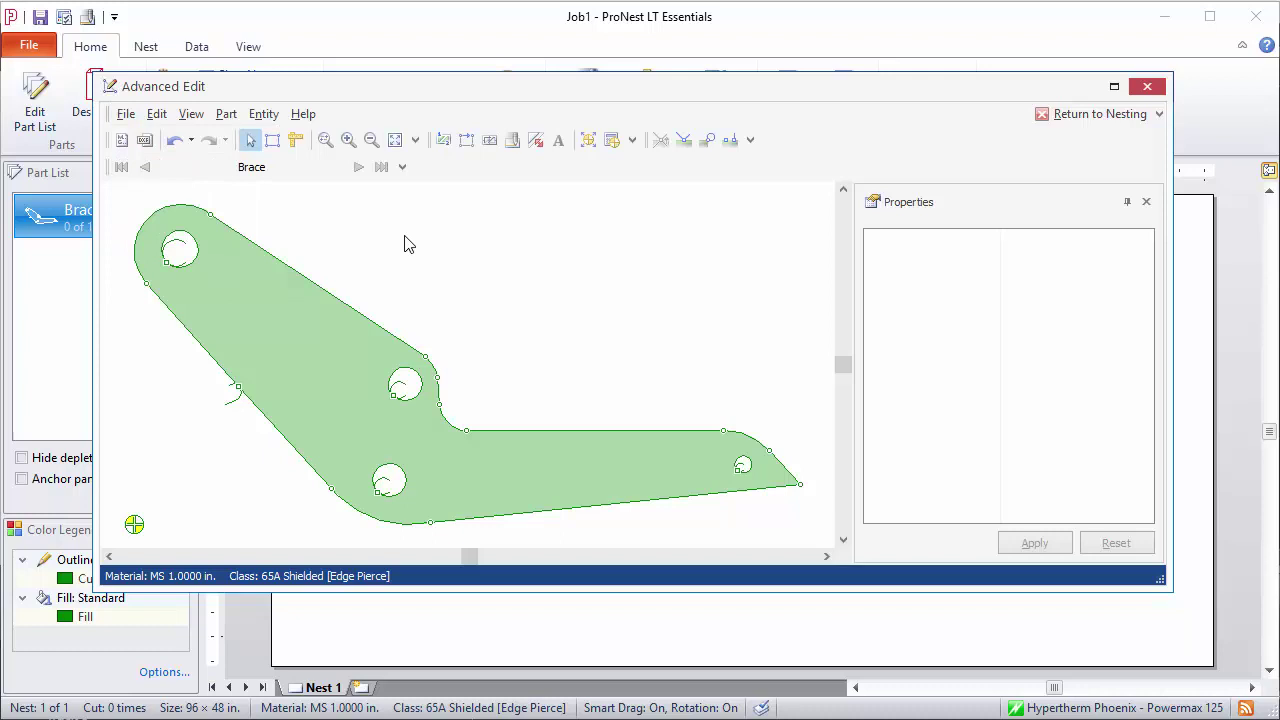
# Measure the distance between the two end points of the brace's long upper sloped edge
pyautogui.click(295, 139)
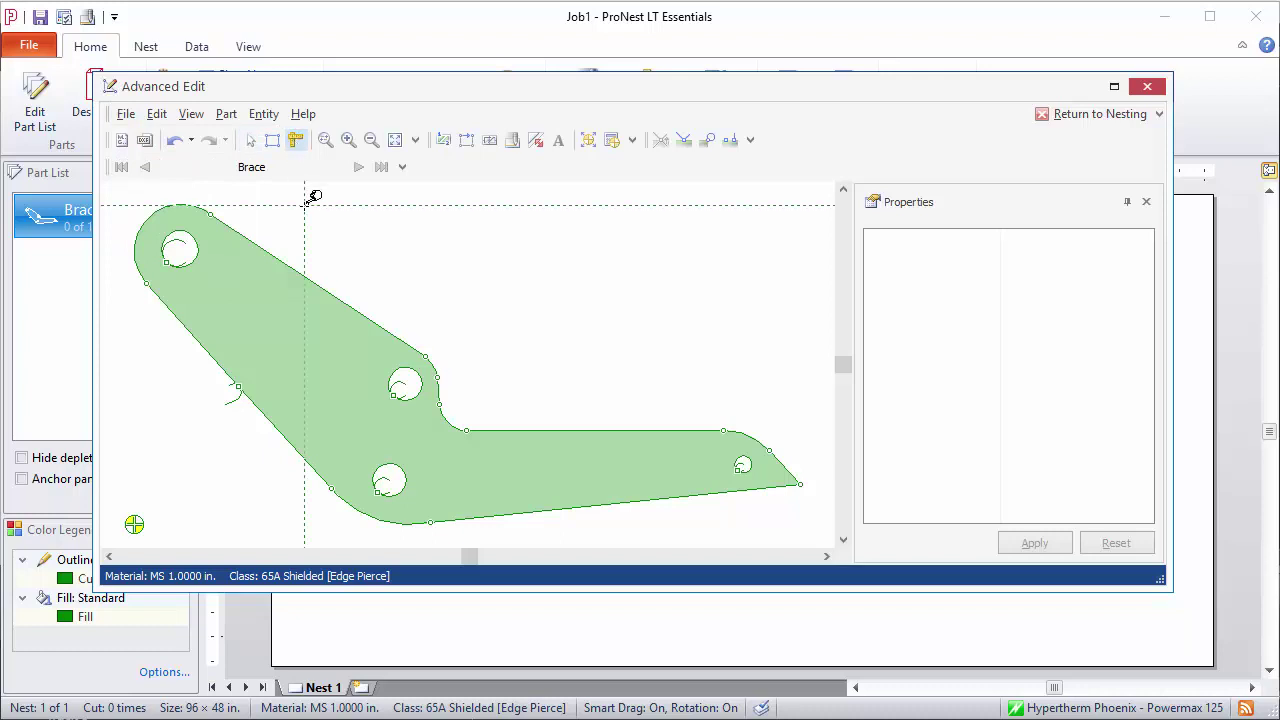
pyautogui.click(211, 214)
pyautogui.click(426, 355)
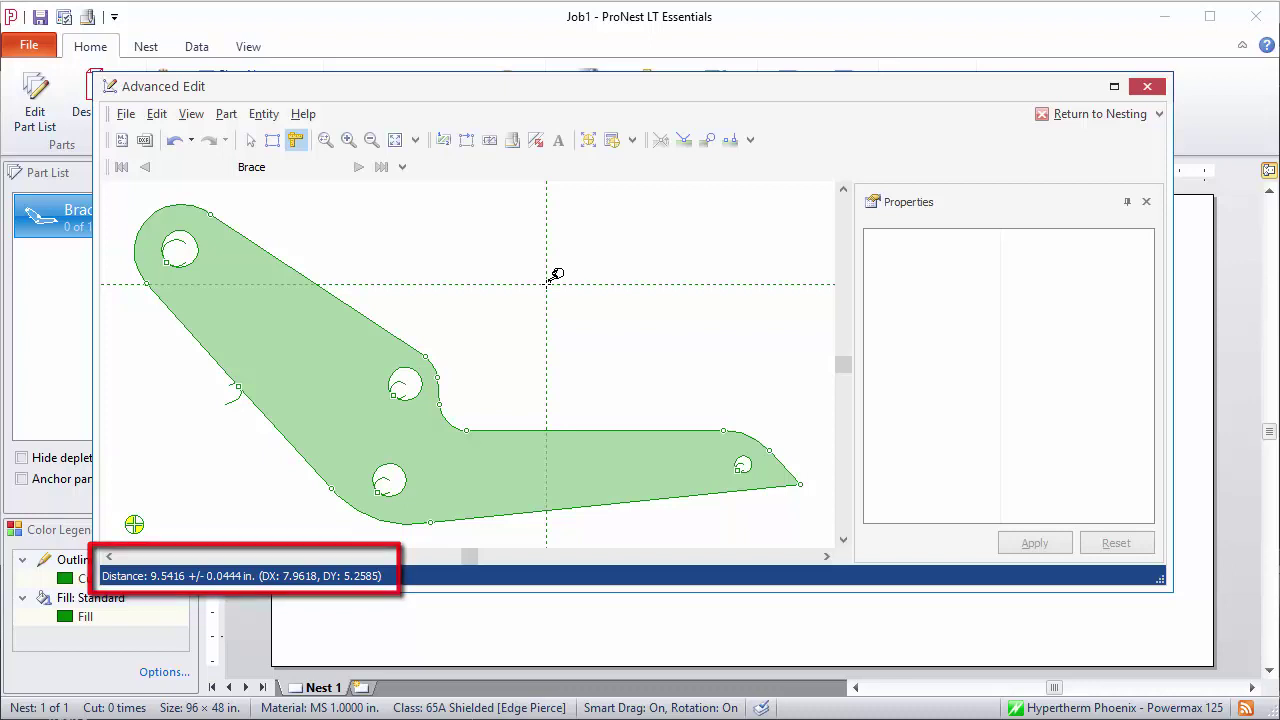
pyautogui.press('Escape')
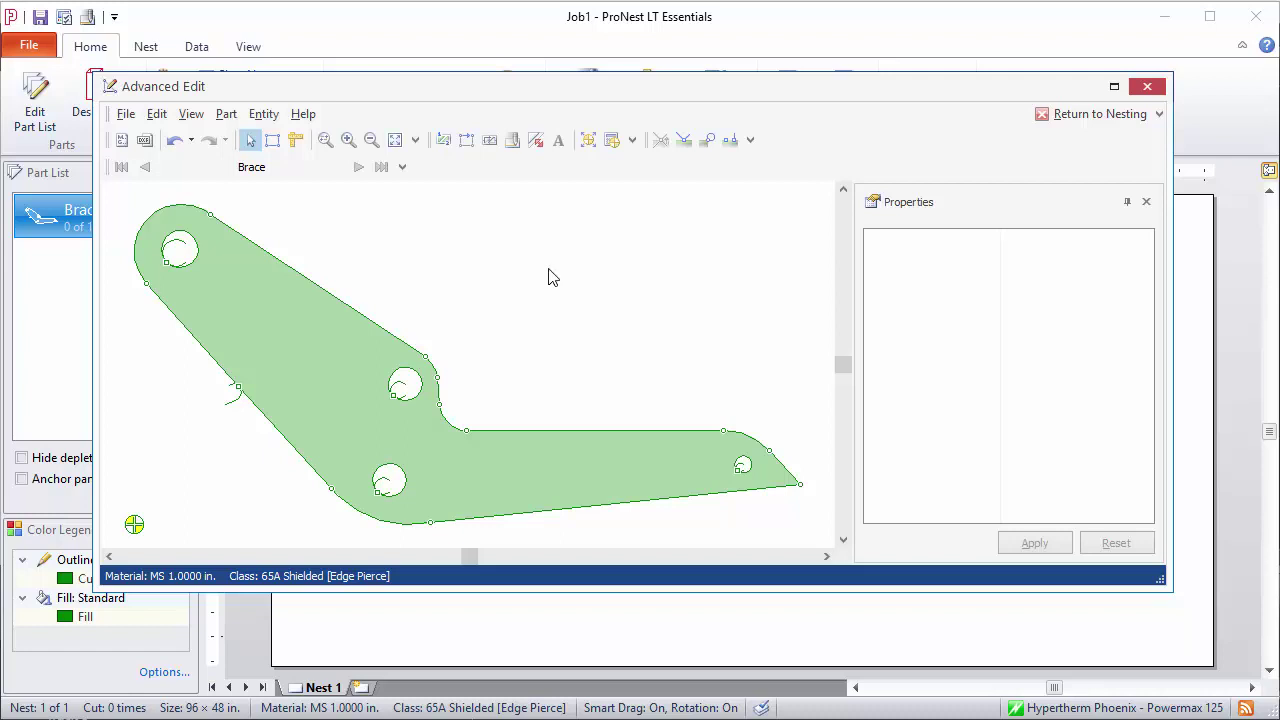
# Clear and redefine the cut sequence: upper end hole, upper bend hole, lower bend hole, small tip hole, exterior profile
pyautogui.click(445, 141)
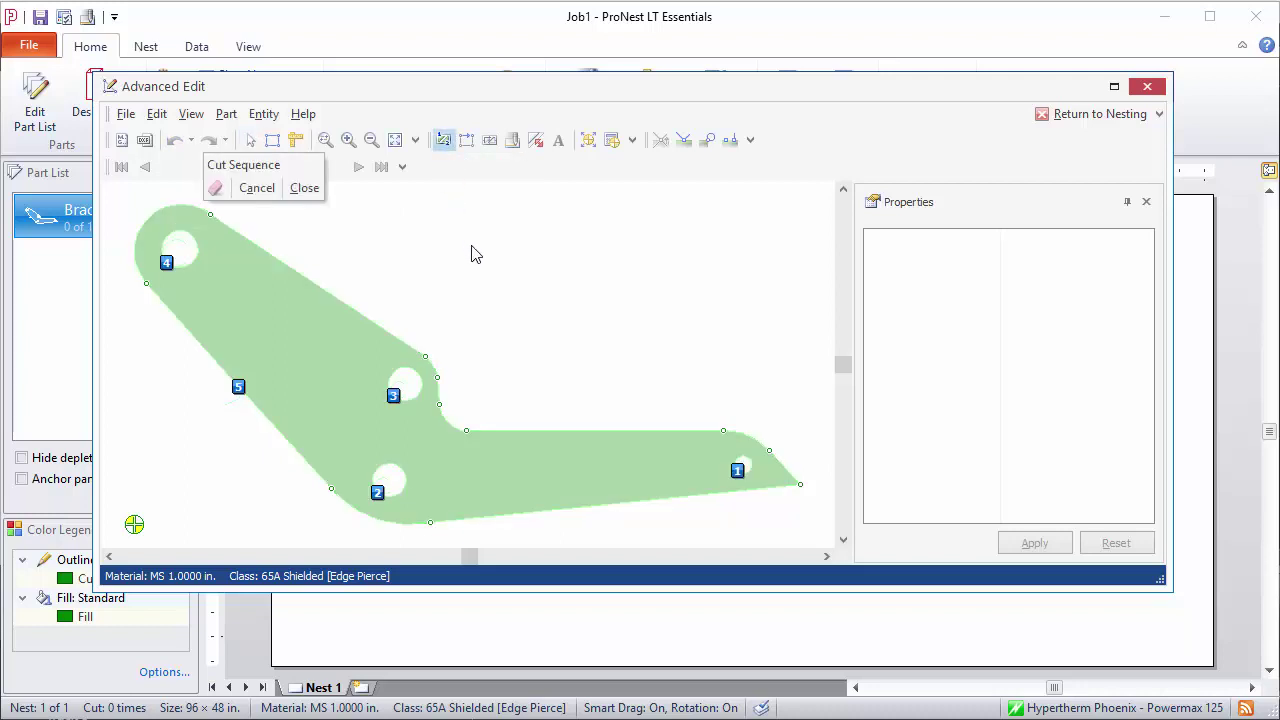
pyautogui.click(216, 188)
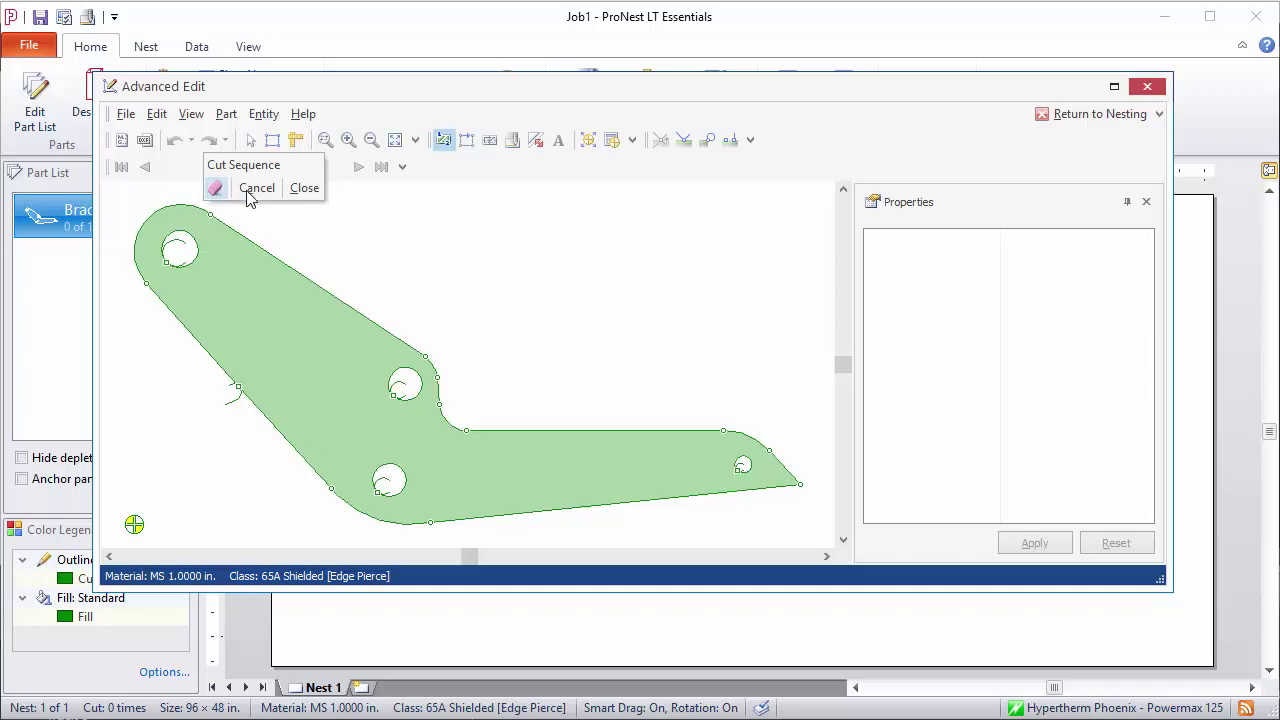
pyautogui.click(194, 264)
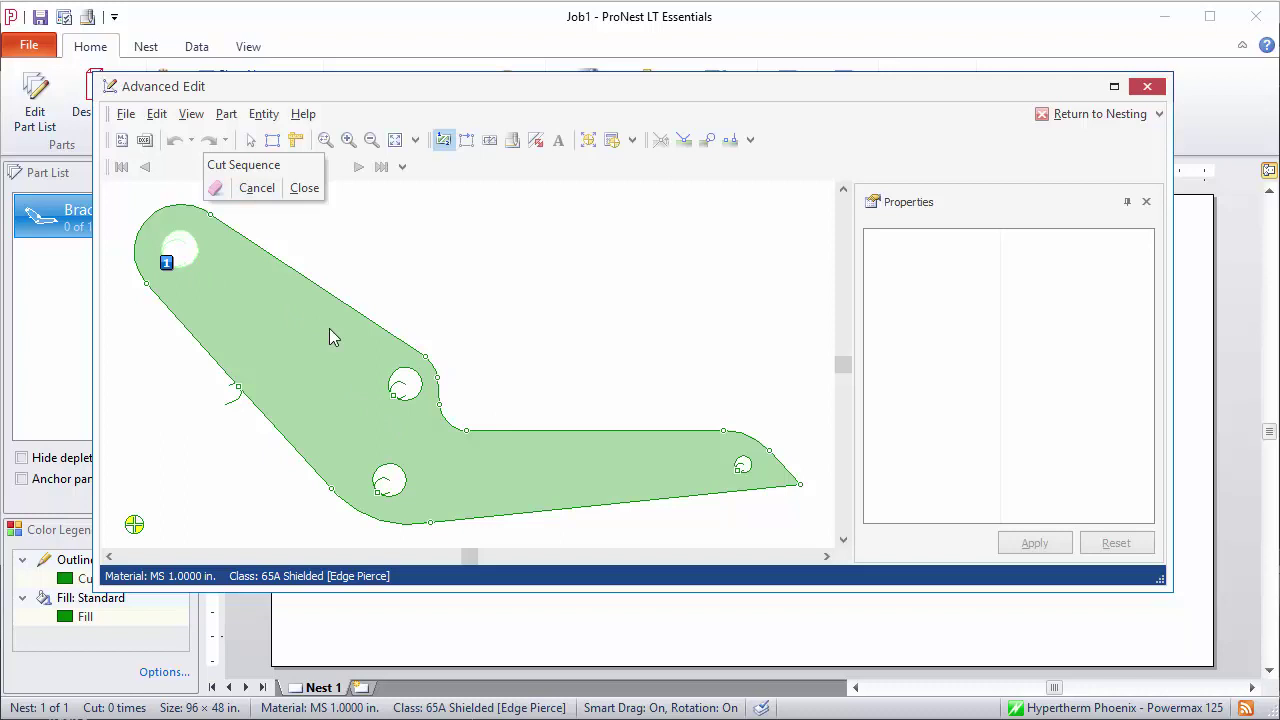
pyautogui.click(408, 377)
pyautogui.click(400, 478)
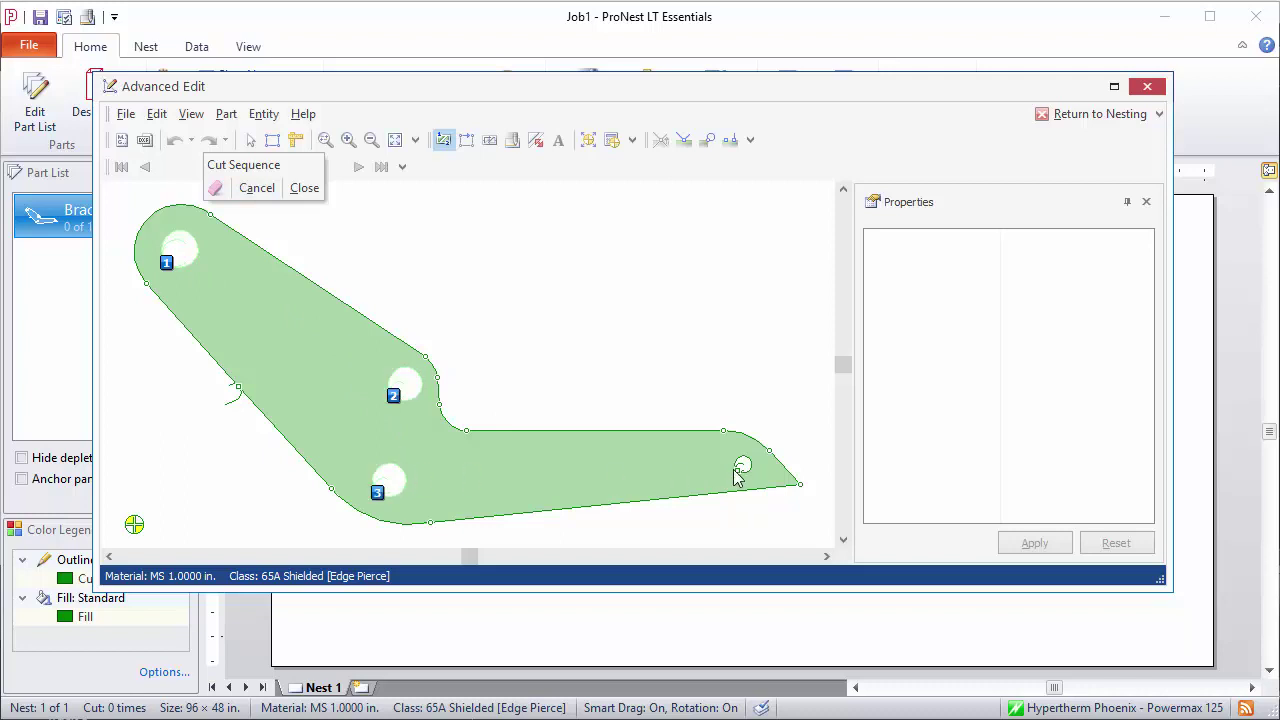
pyautogui.click(740, 470)
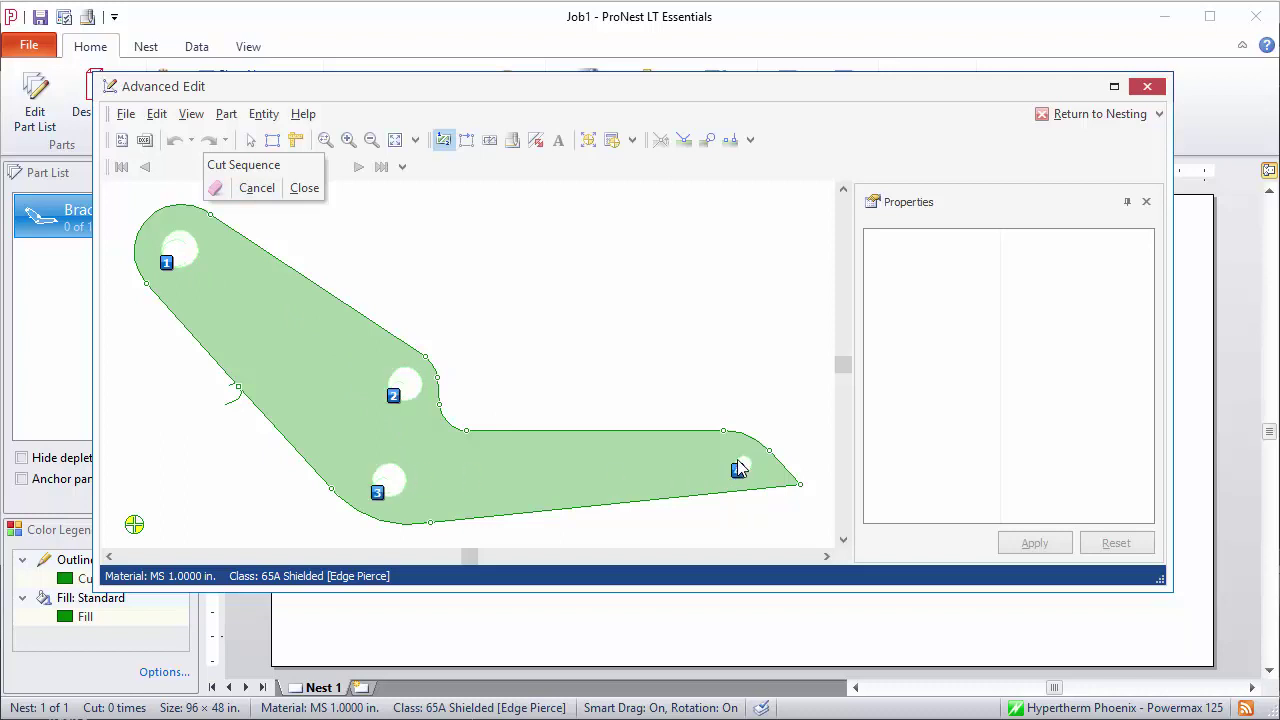
pyautogui.click(509, 432)
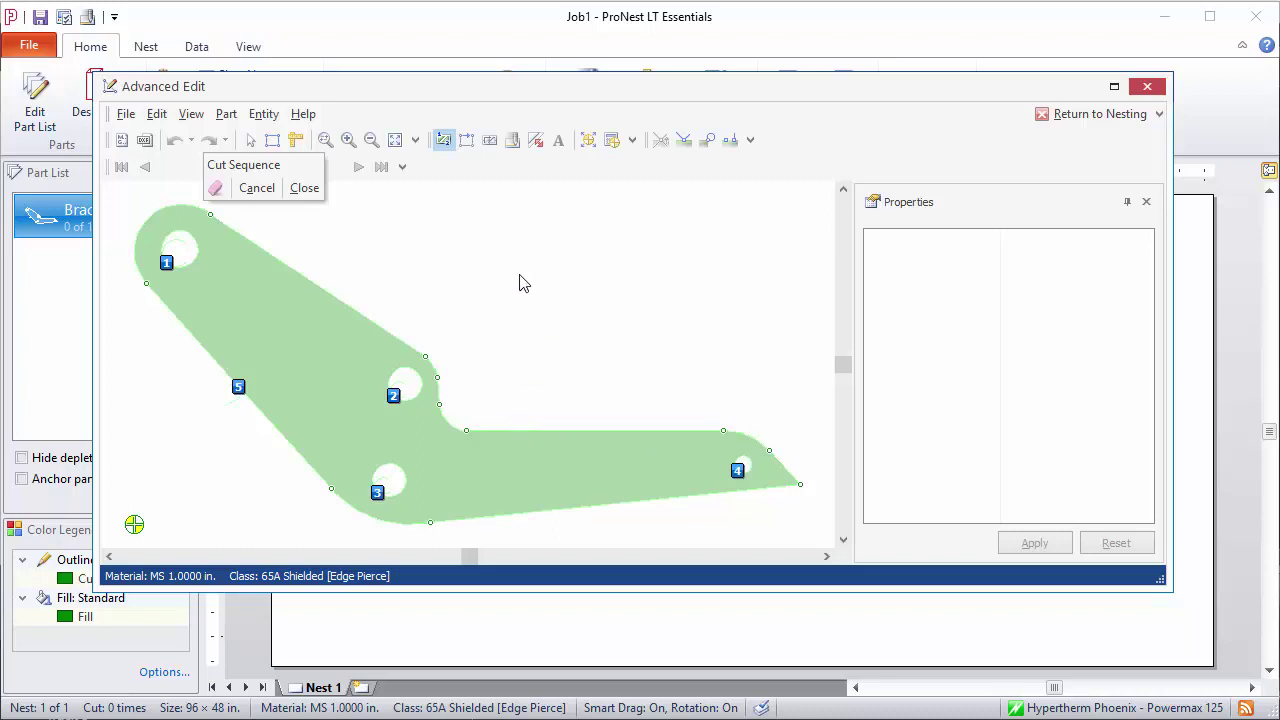
pyautogui.click(304, 188)
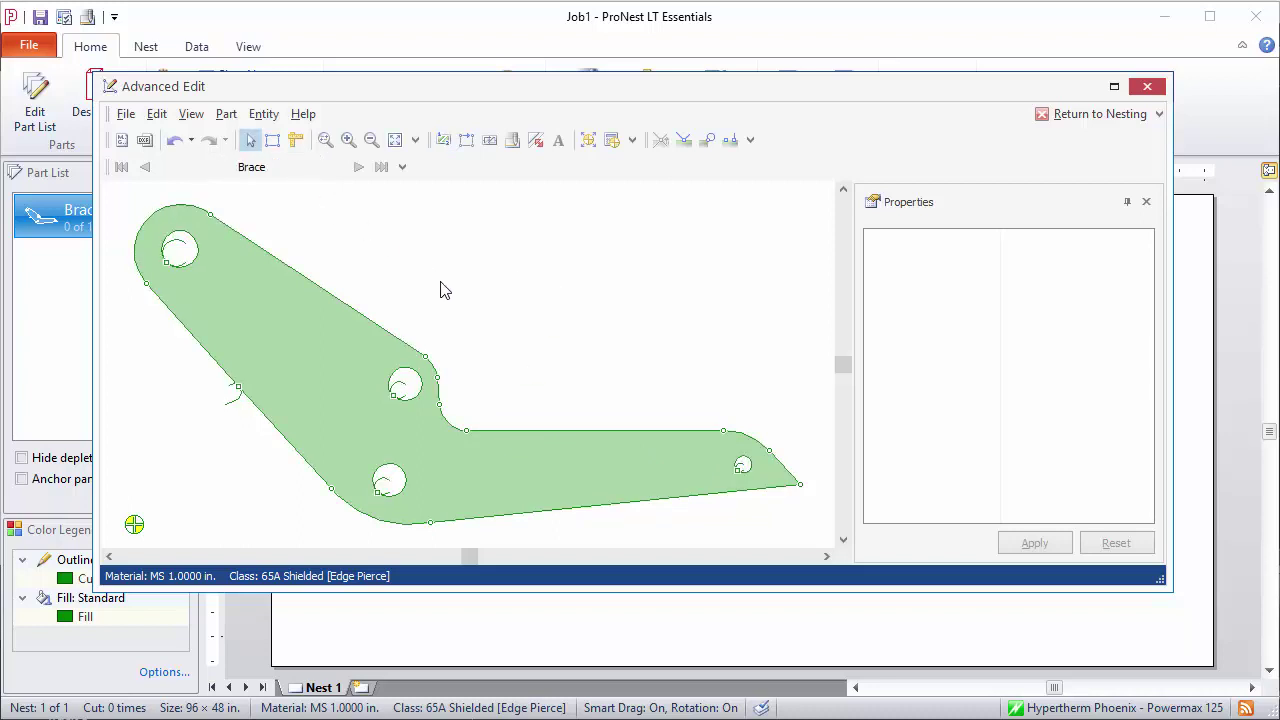
# Display the cut sequence numbers on the brace to check the cutting order, and hide them again
pyautogui.click(190, 114)
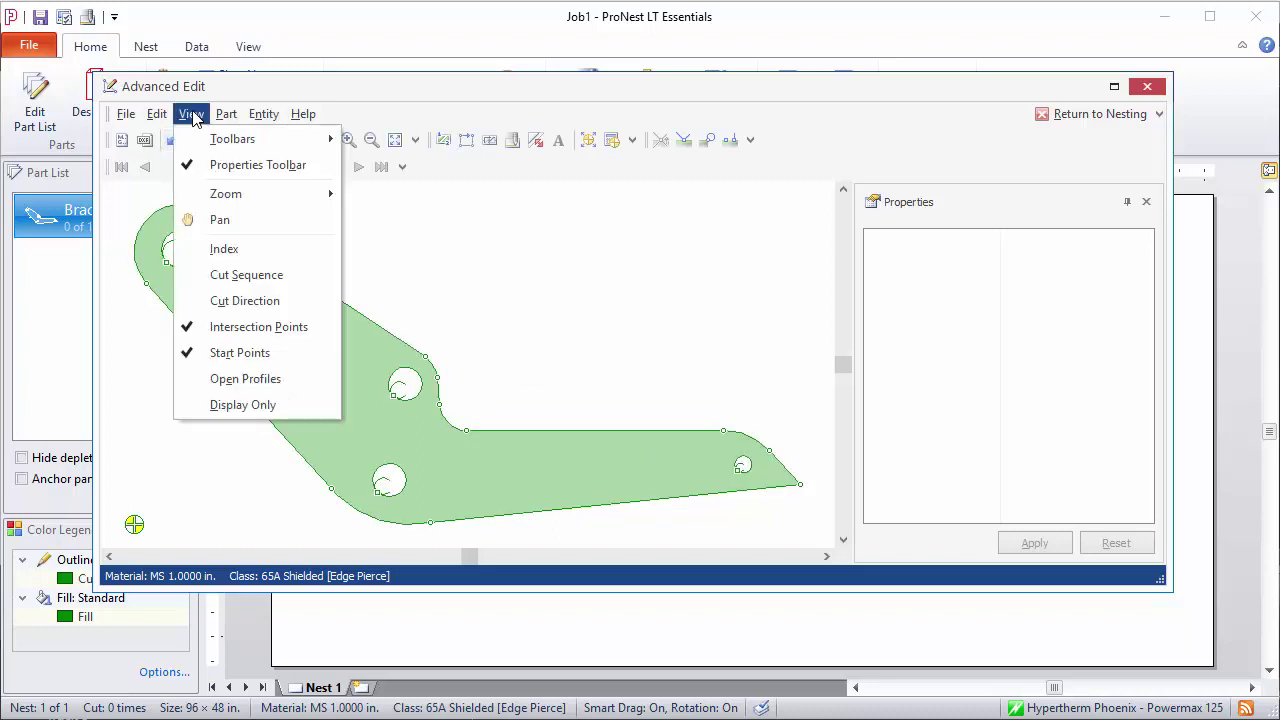
pyautogui.click(253, 282)
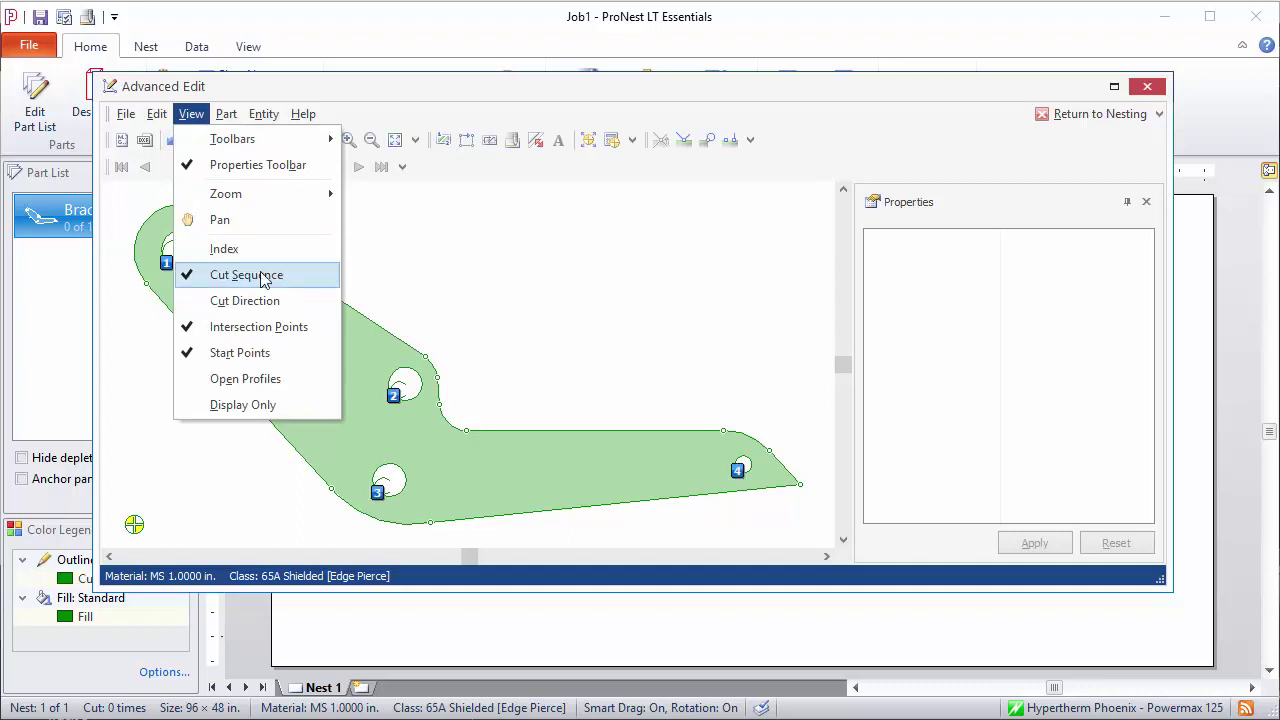
pyautogui.click(313, 279)
pyautogui.click(462, 269)
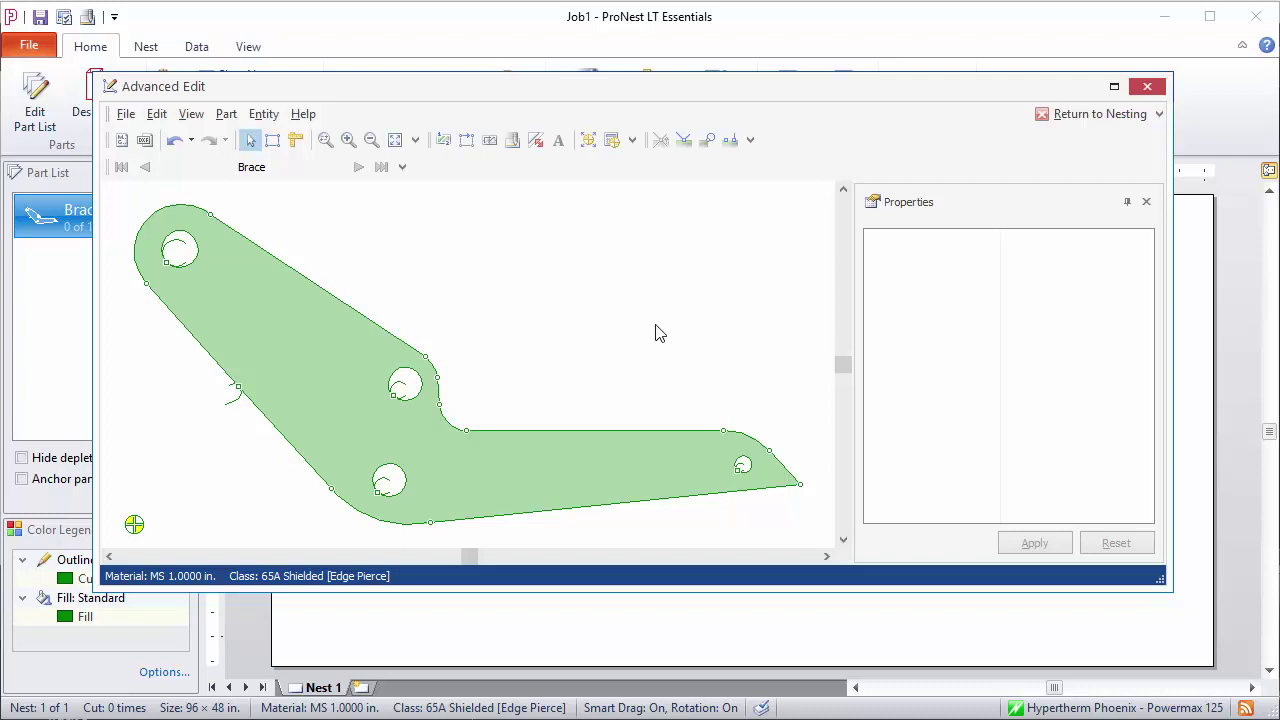
# Run the brace's cut simulation at 100% speed and replay it at 600%, closing the simulation when done
pyautogui.click(512, 141)
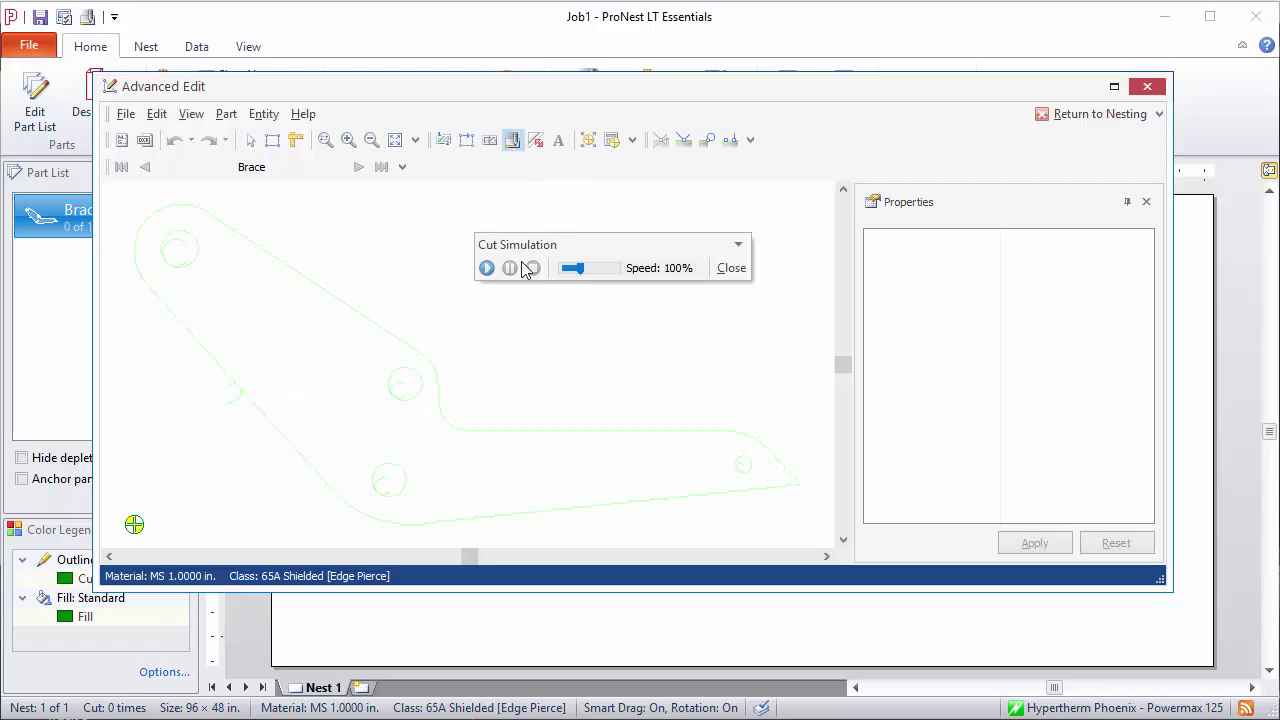
pyautogui.click(487, 268)
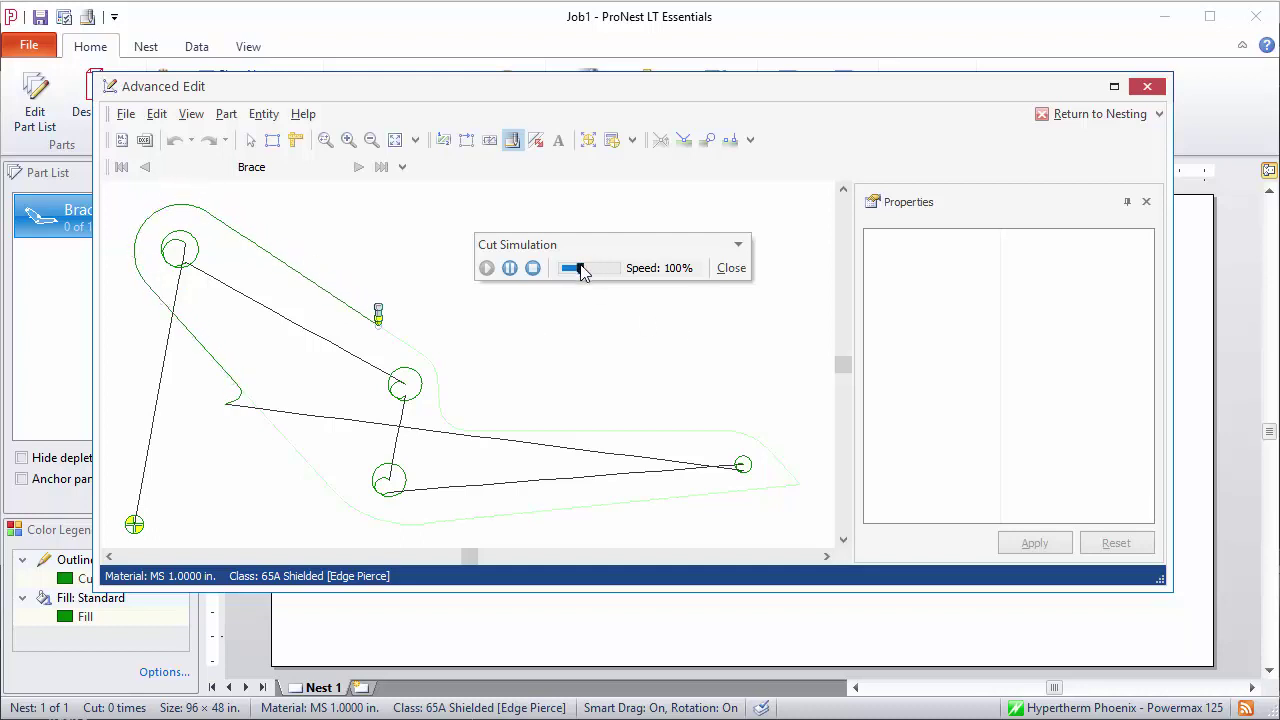
pyautogui.moveTo(577, 268)
pyautogui.mouseDown()
pyautogui.moveTo(600, 270)
pyautogui.moveTo(589, 270)
pyautogui.mouseUp()
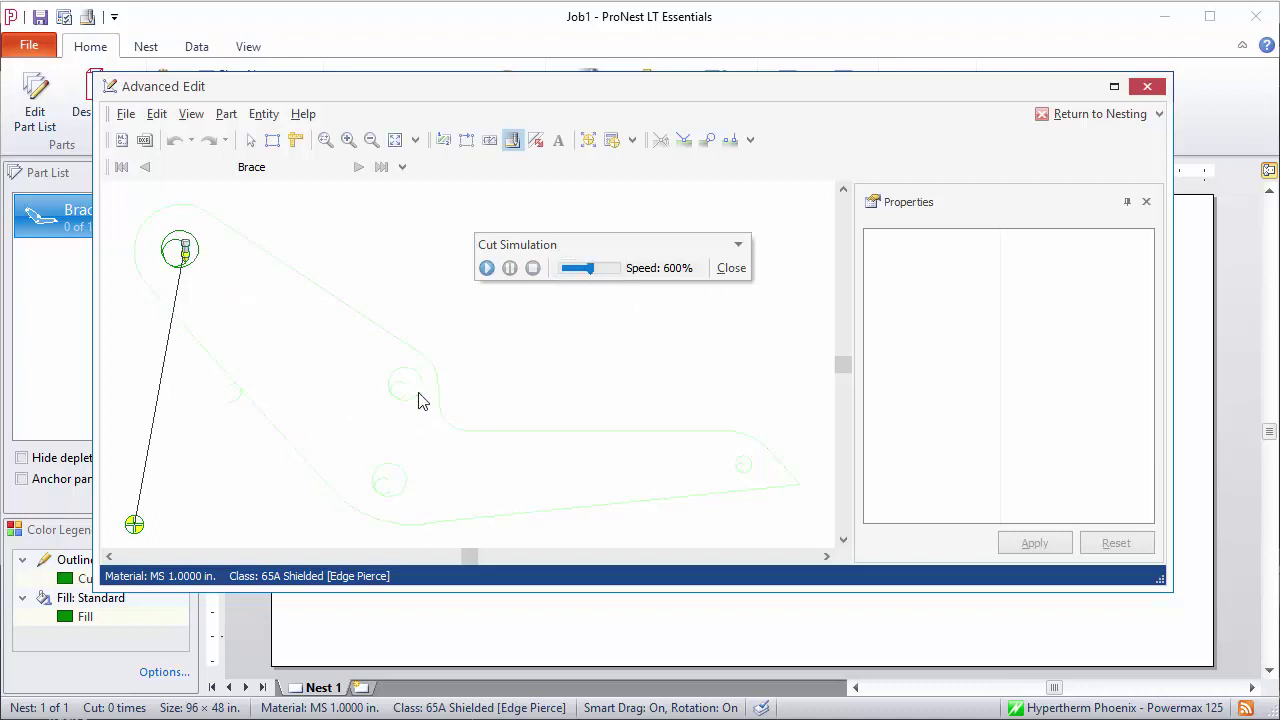
pyautogui.click(487, 268)
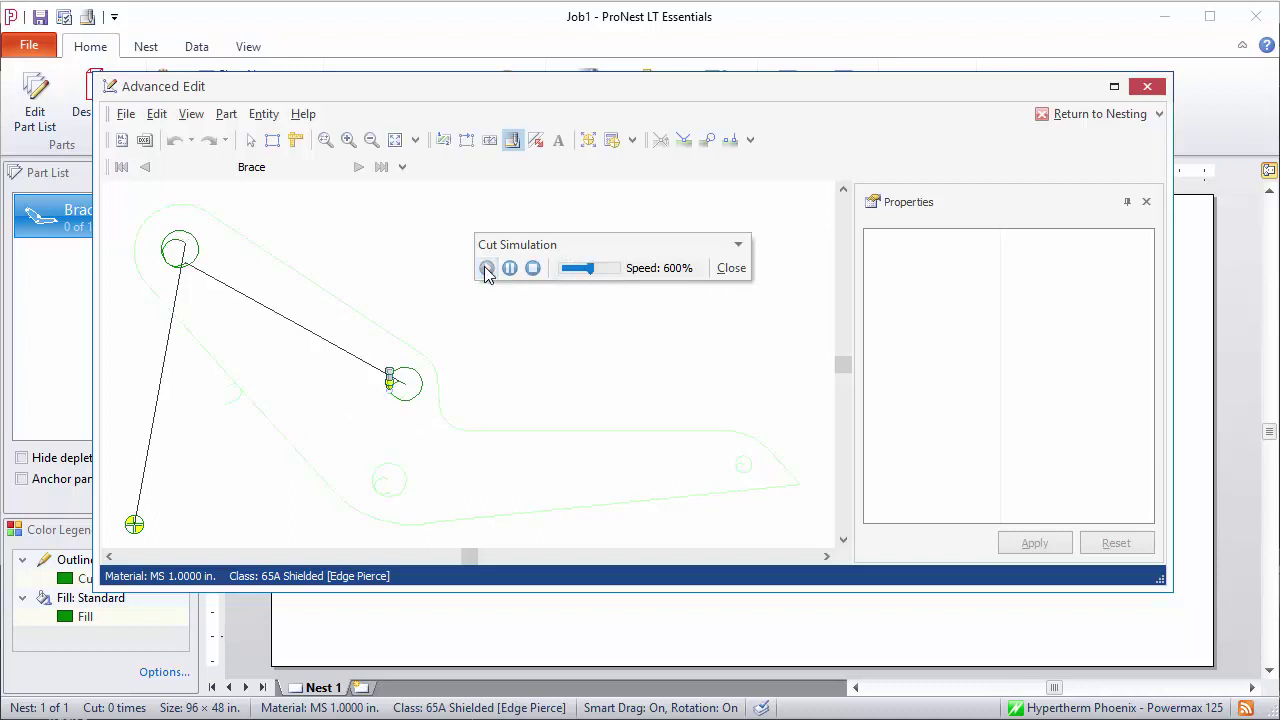
pyautogui.click(731, 268)
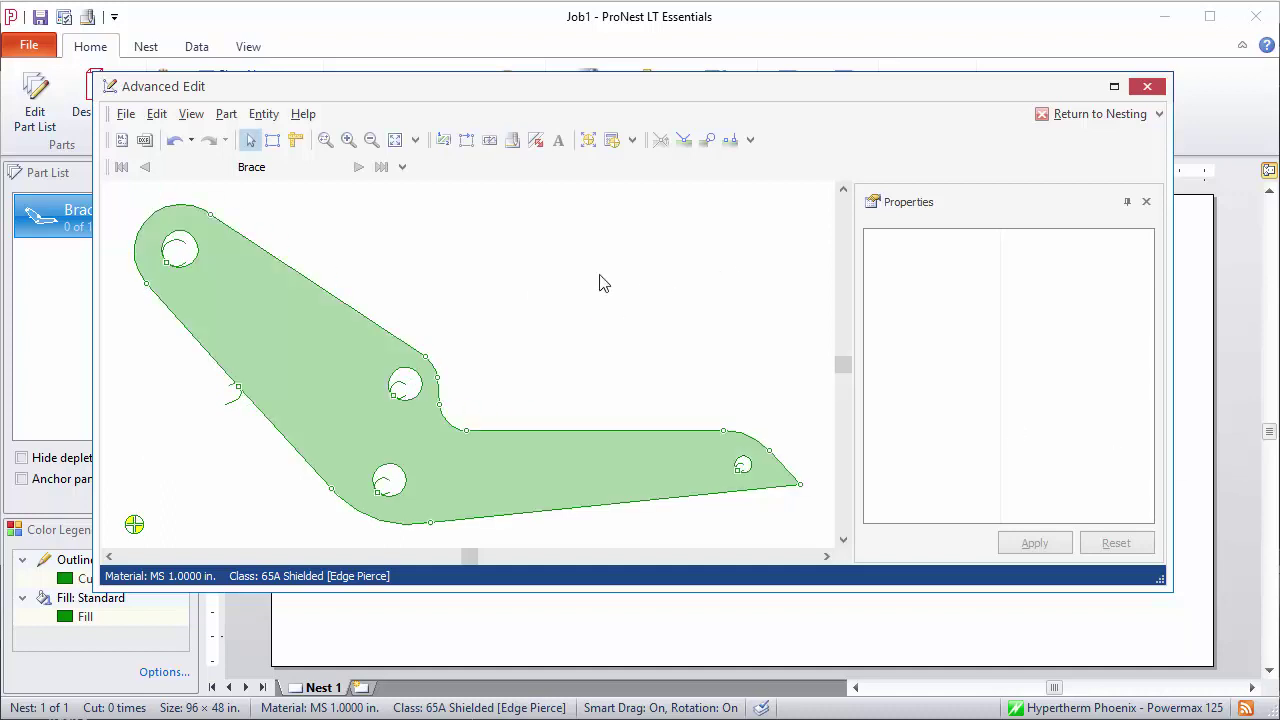
# Review the part's scaling options from two picked points and the text option, without applying either
pyautogui.click(537, 147)
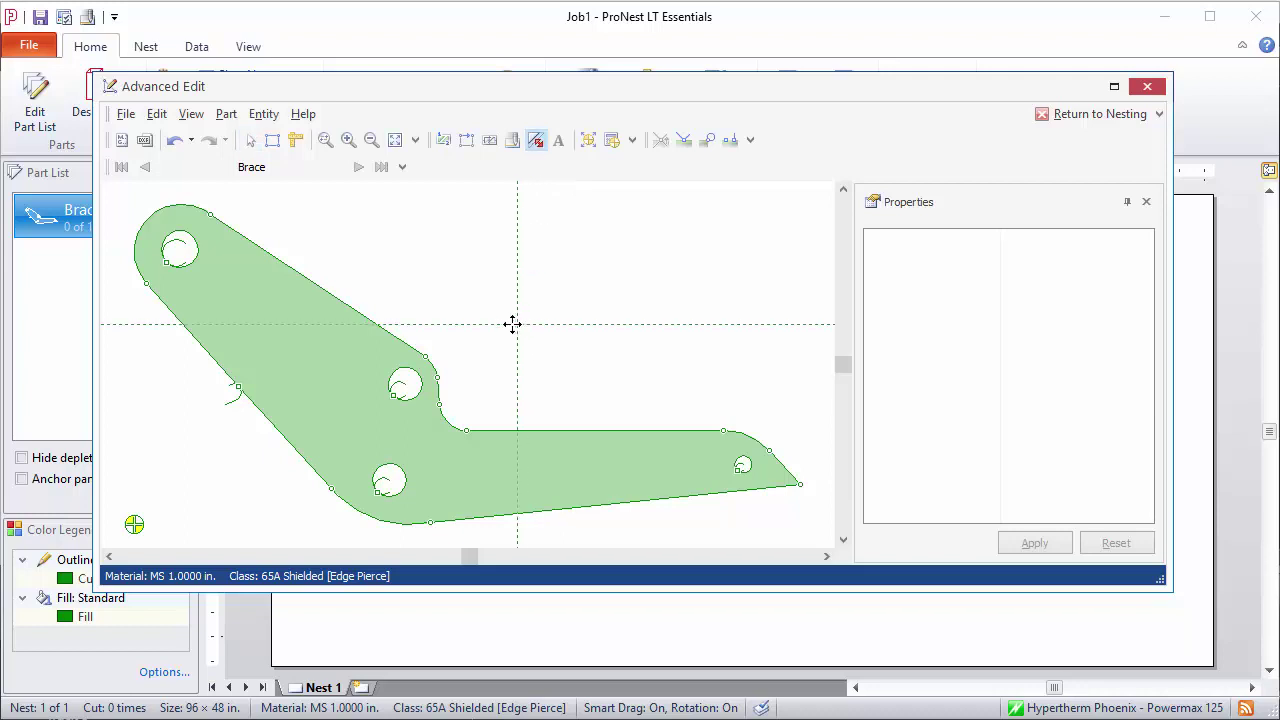
pyautogui.click(433, 314)
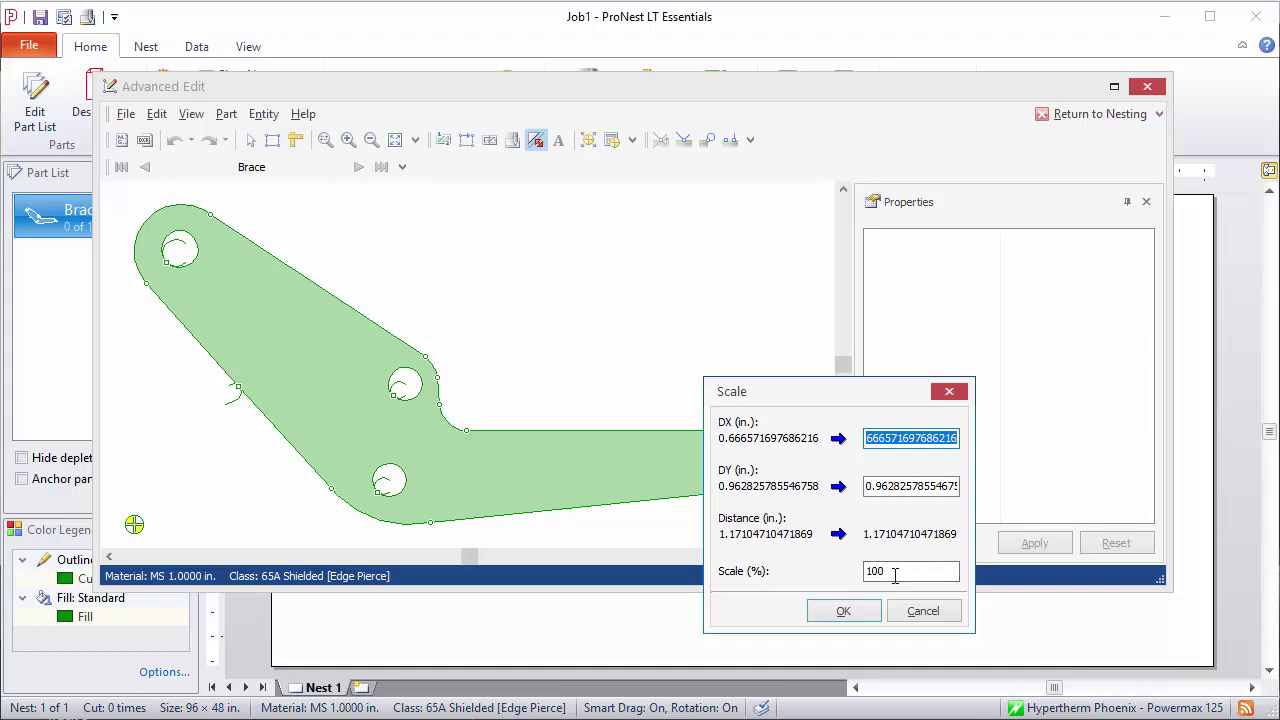
pyautogui.click(923, 611)
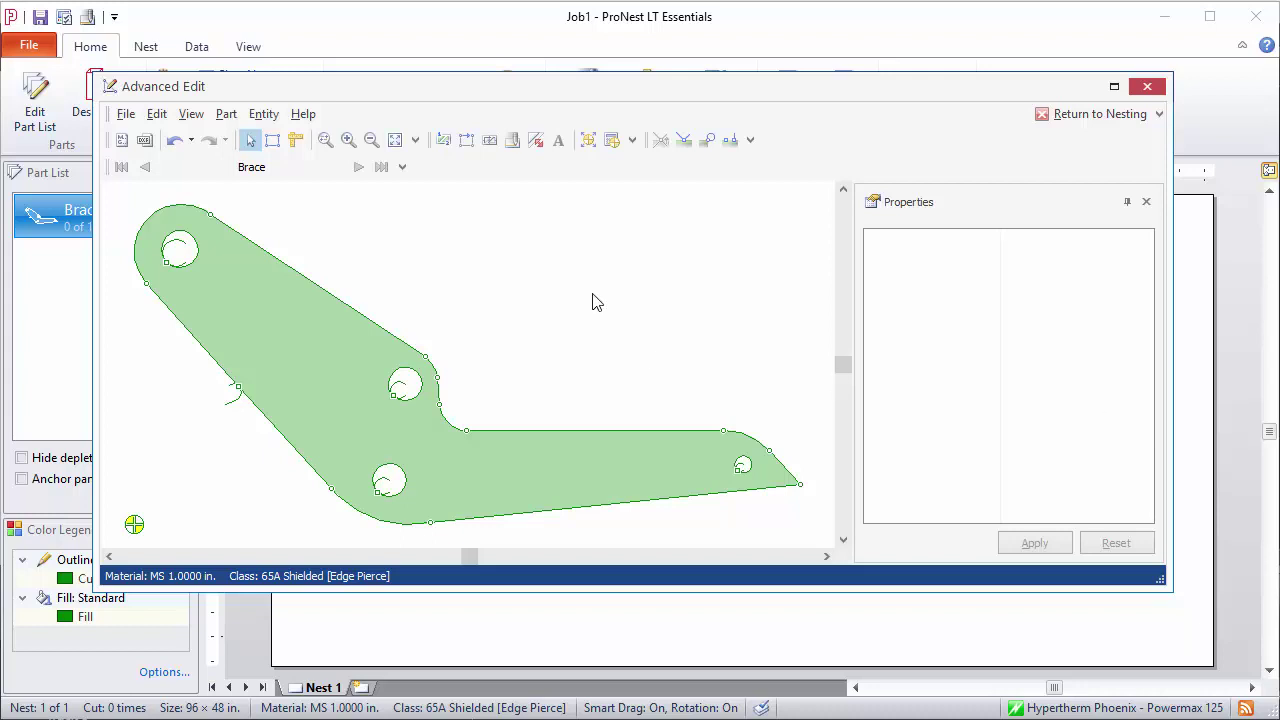
pyautogui.click(558, 142)
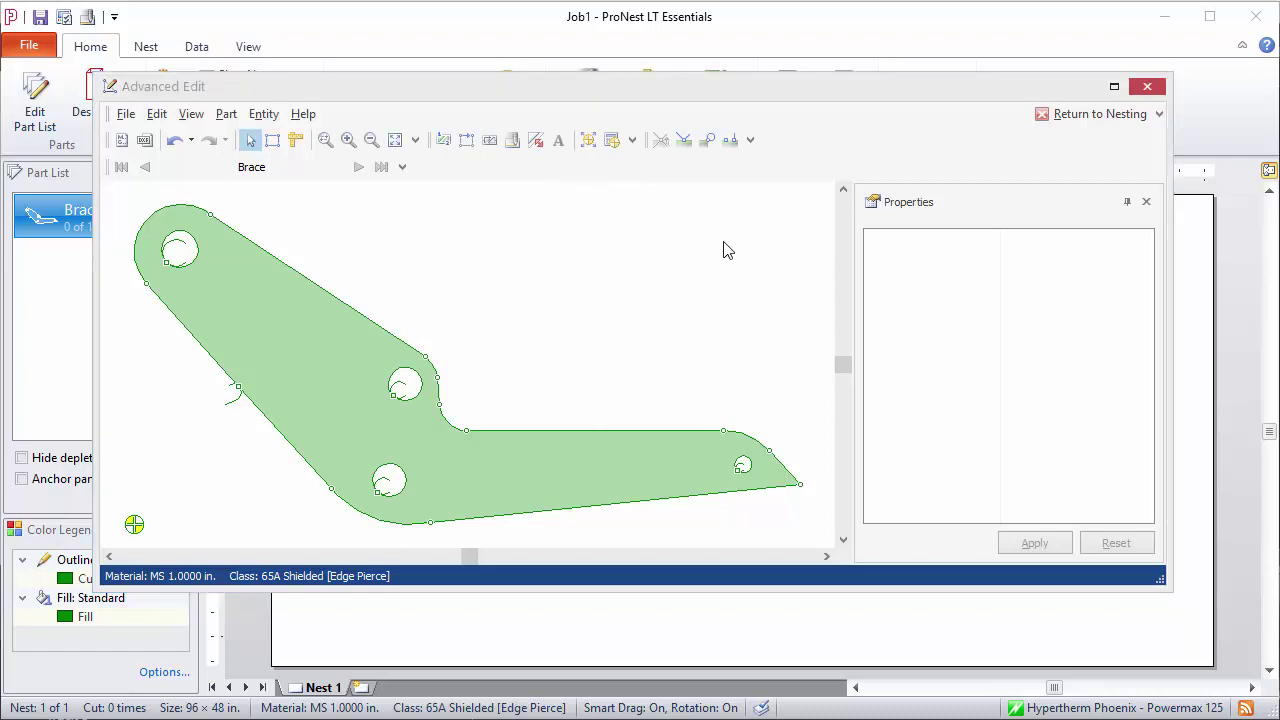
# Move the exterior profile's start point to the long upper sloped edge and on to the upper horizontal edge at about 16.38, 3.48 in
pyautogui.click(684, 141)
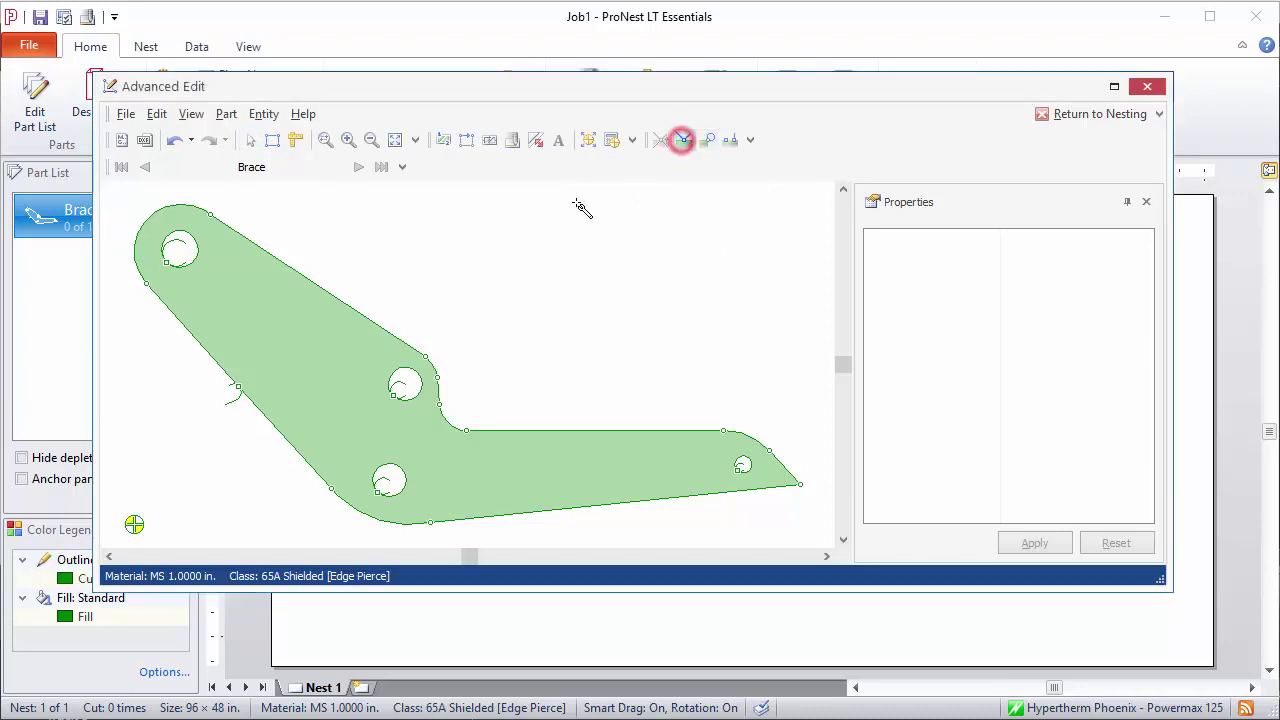
pyautogui.click(320, 286)
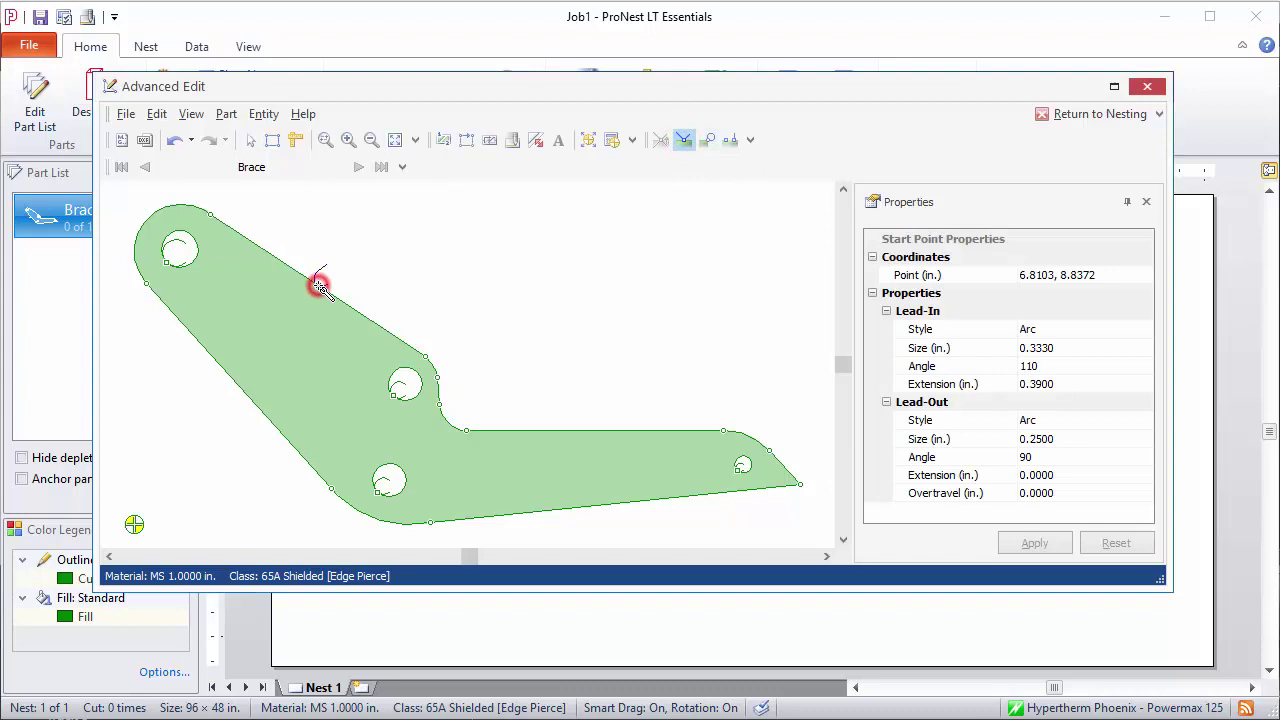
pyautogui.click(577, 431)
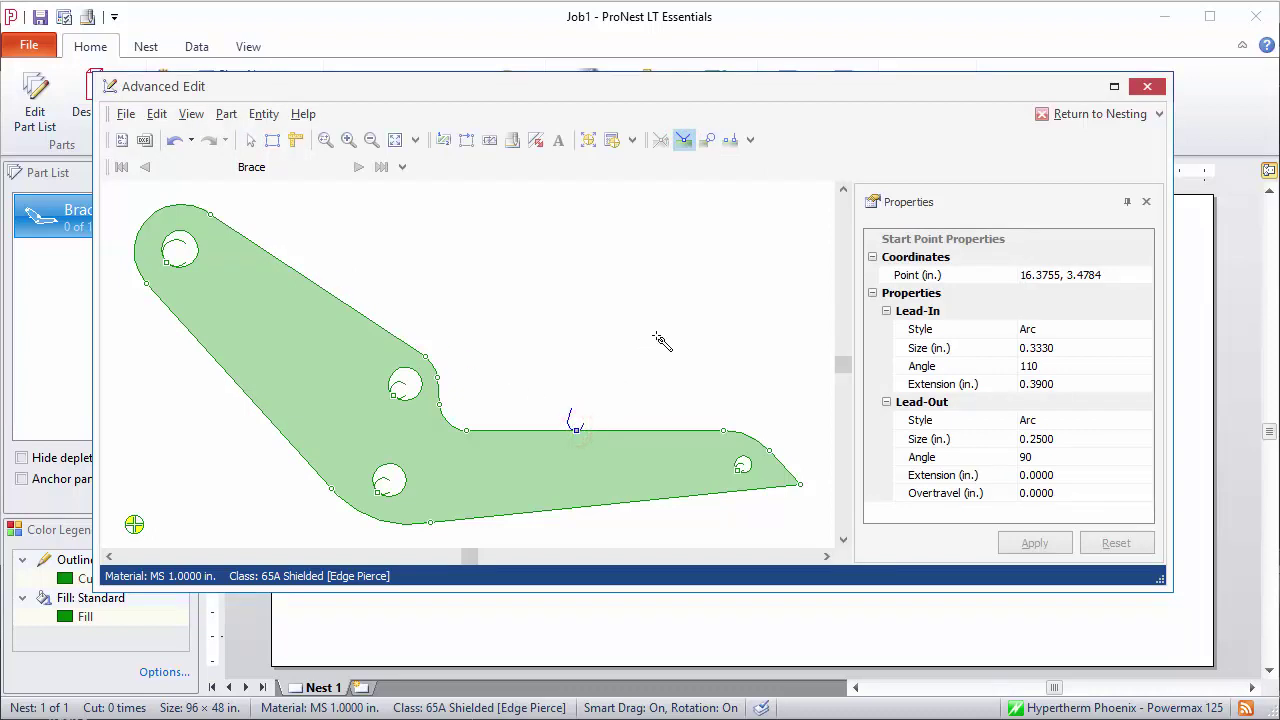
pyautogui.press('Escape')
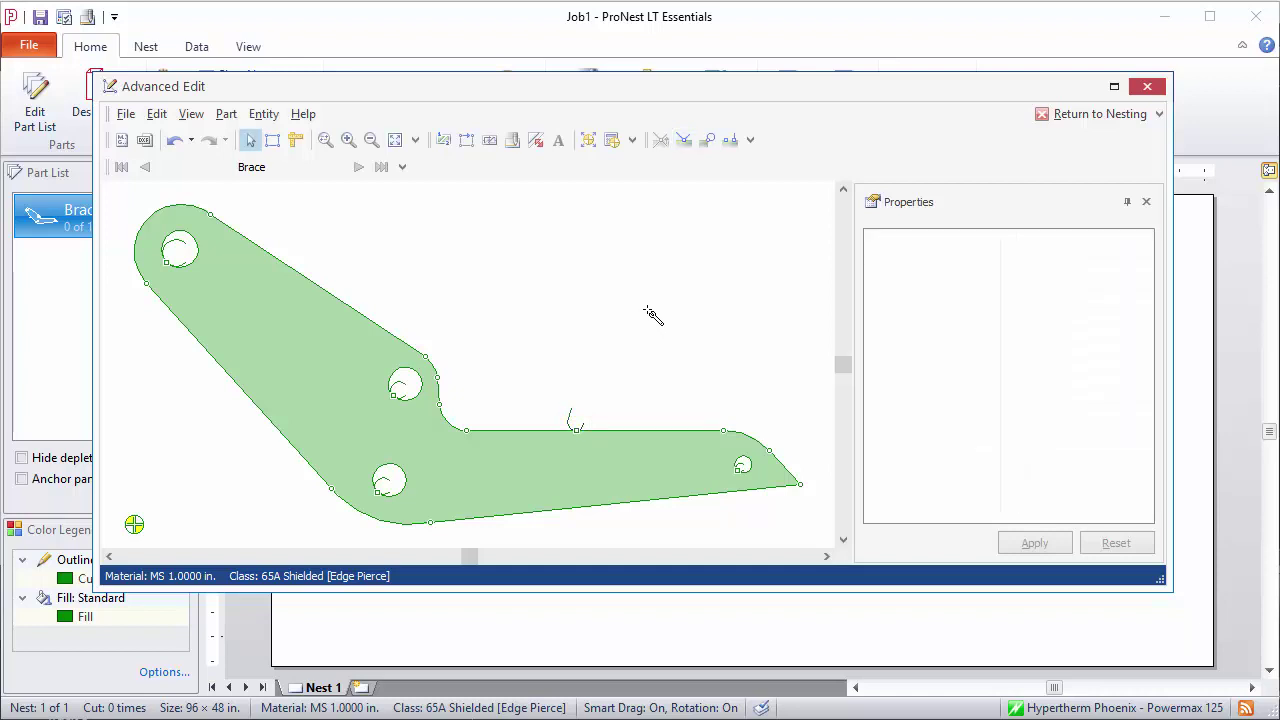
# Apply a lead-in size of 0.5 in. to the exterior start point and consult the help topic on start point properties
pyautogui.click(569, 422)
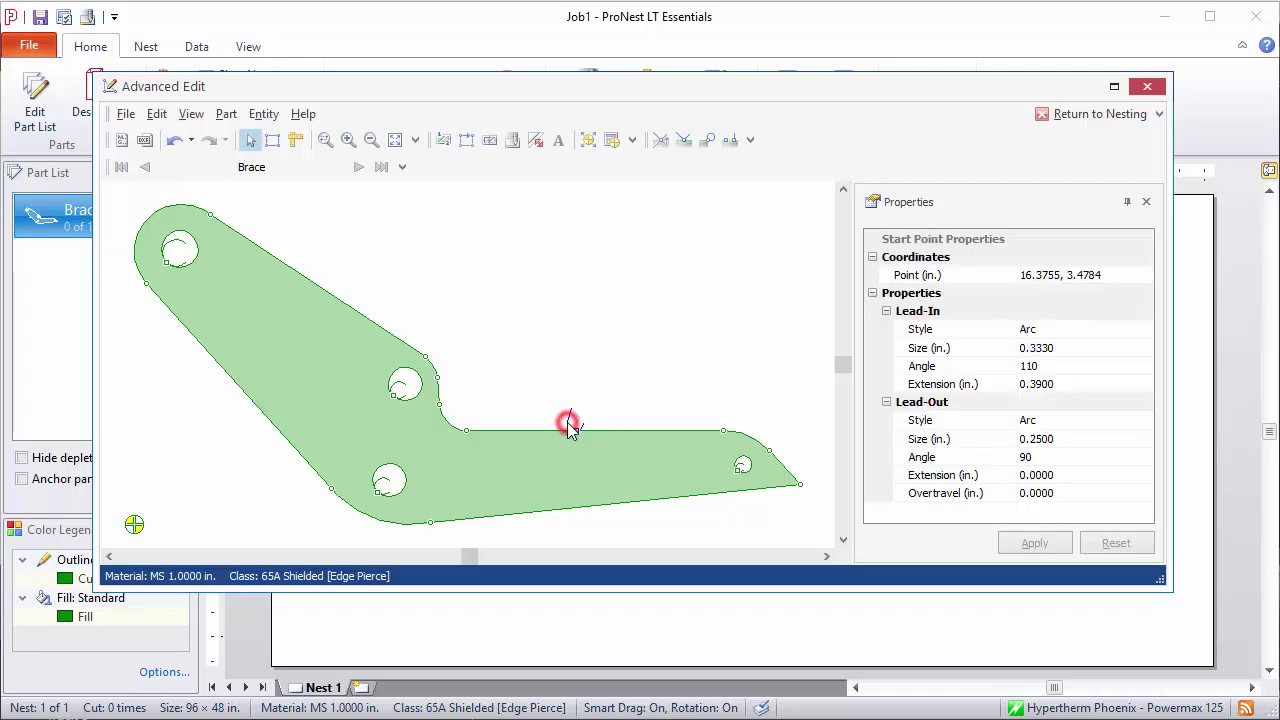
pyautogui.click(1087, 354)
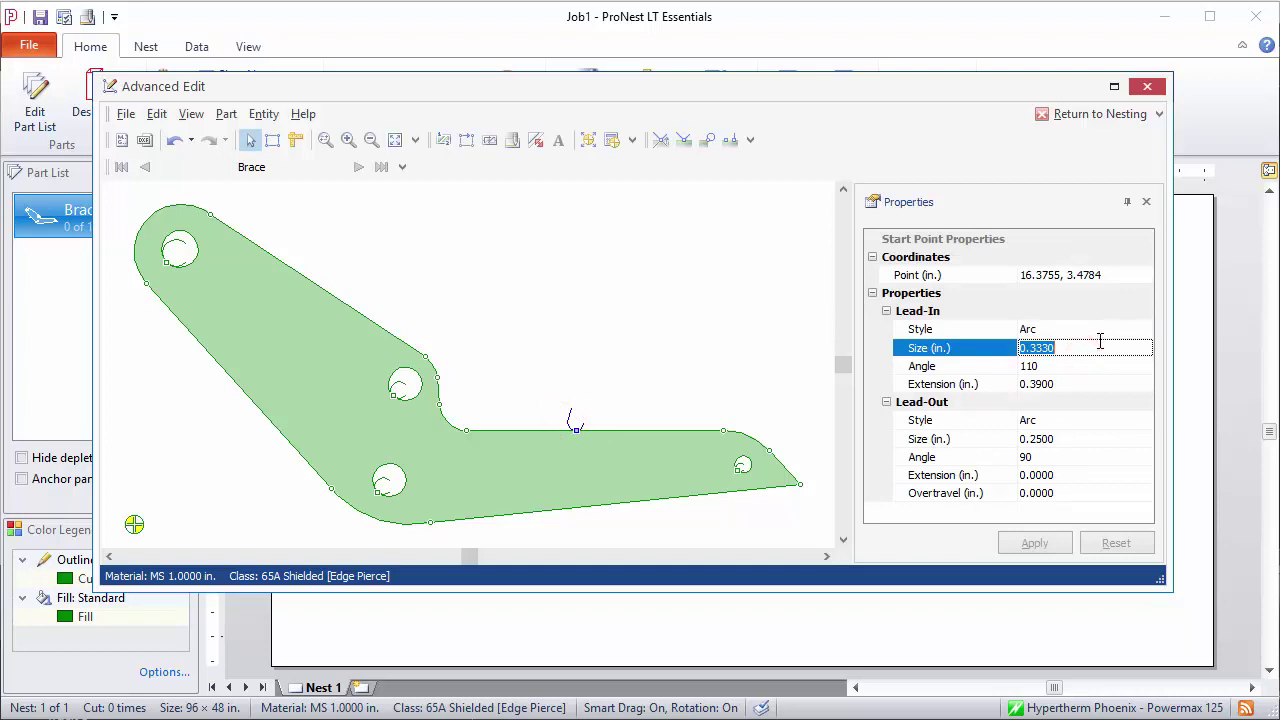
pyautogui.write('.5')
pyautogui.press('Return')
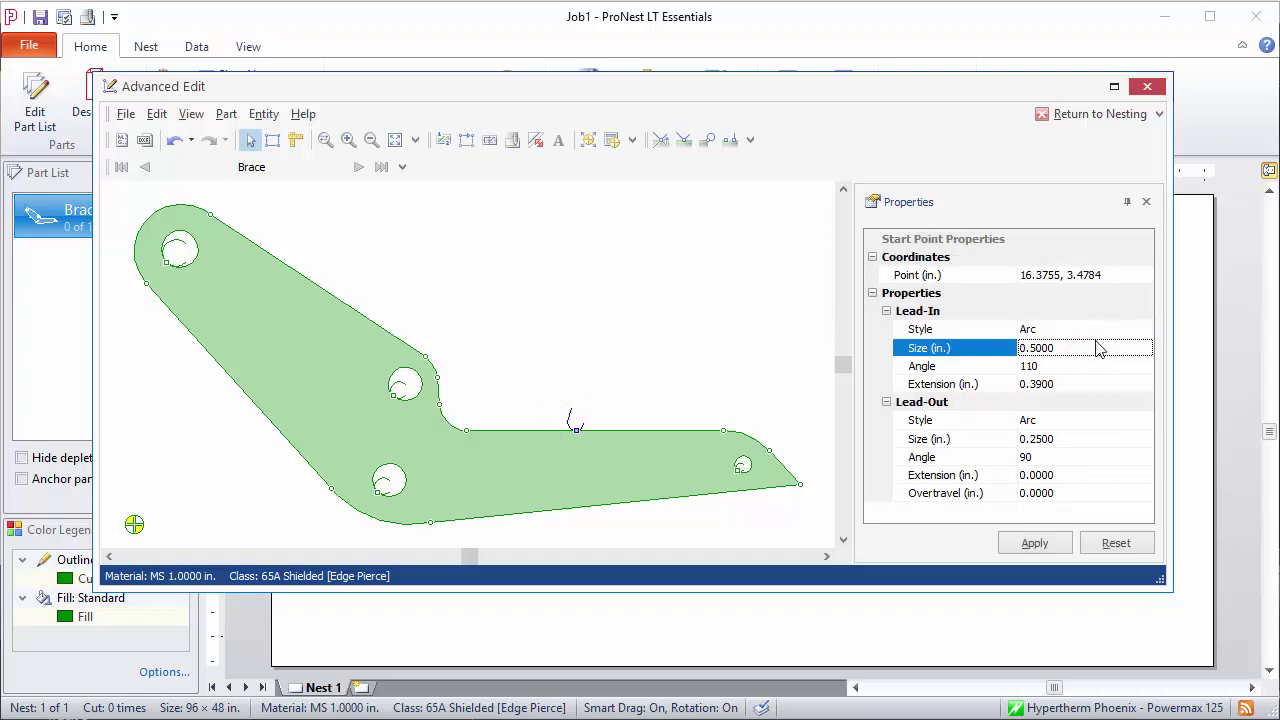
pyautogui.click(1035, 543)
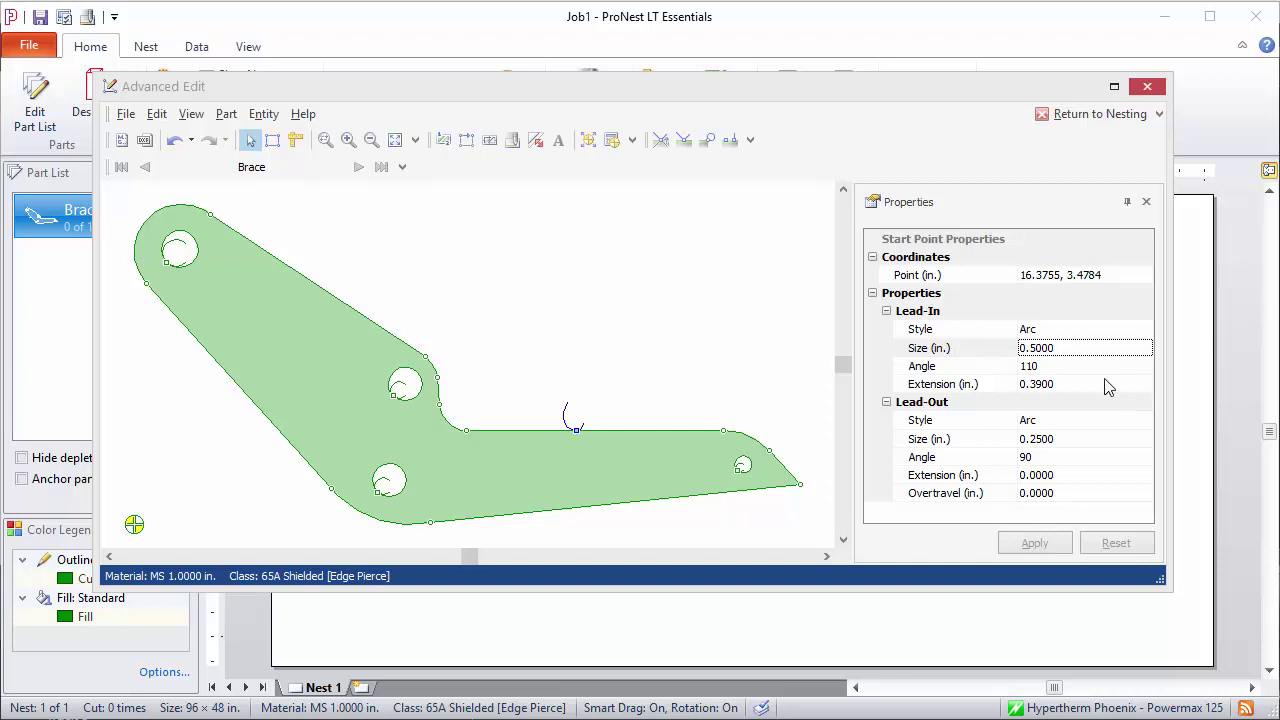
pyautogui.press('F1')
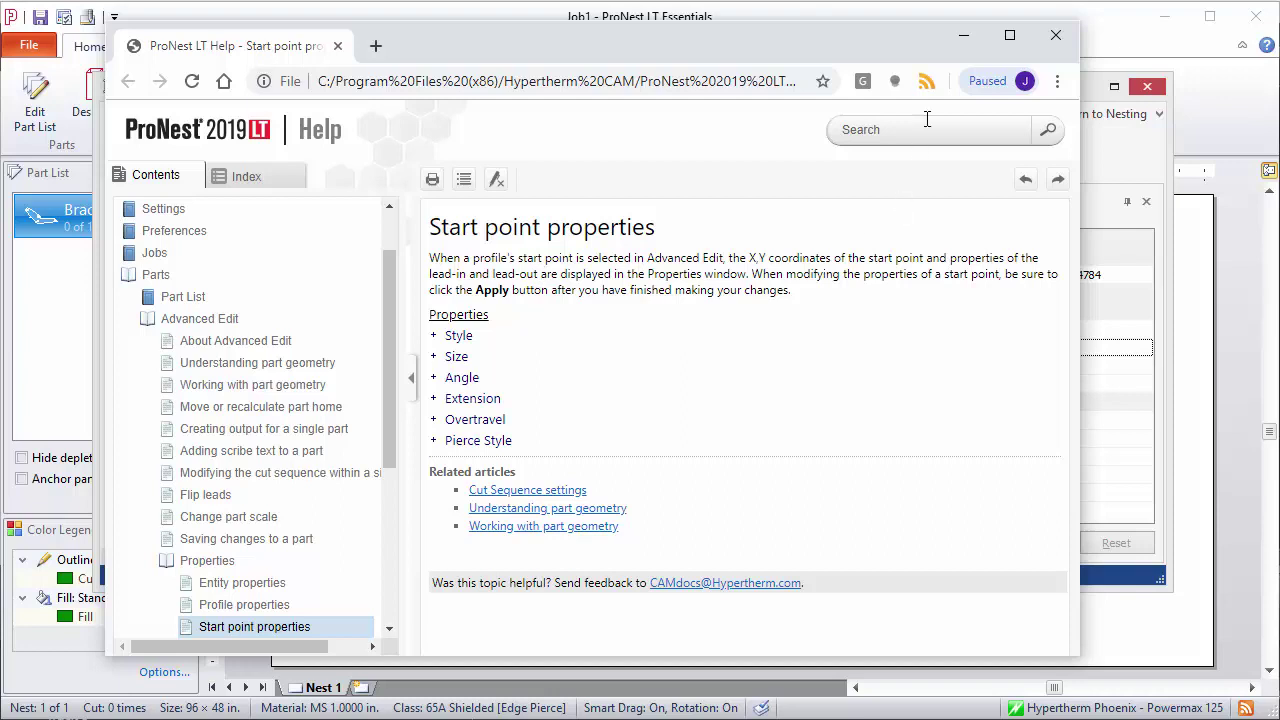
pyautogui.click(1055, 35)
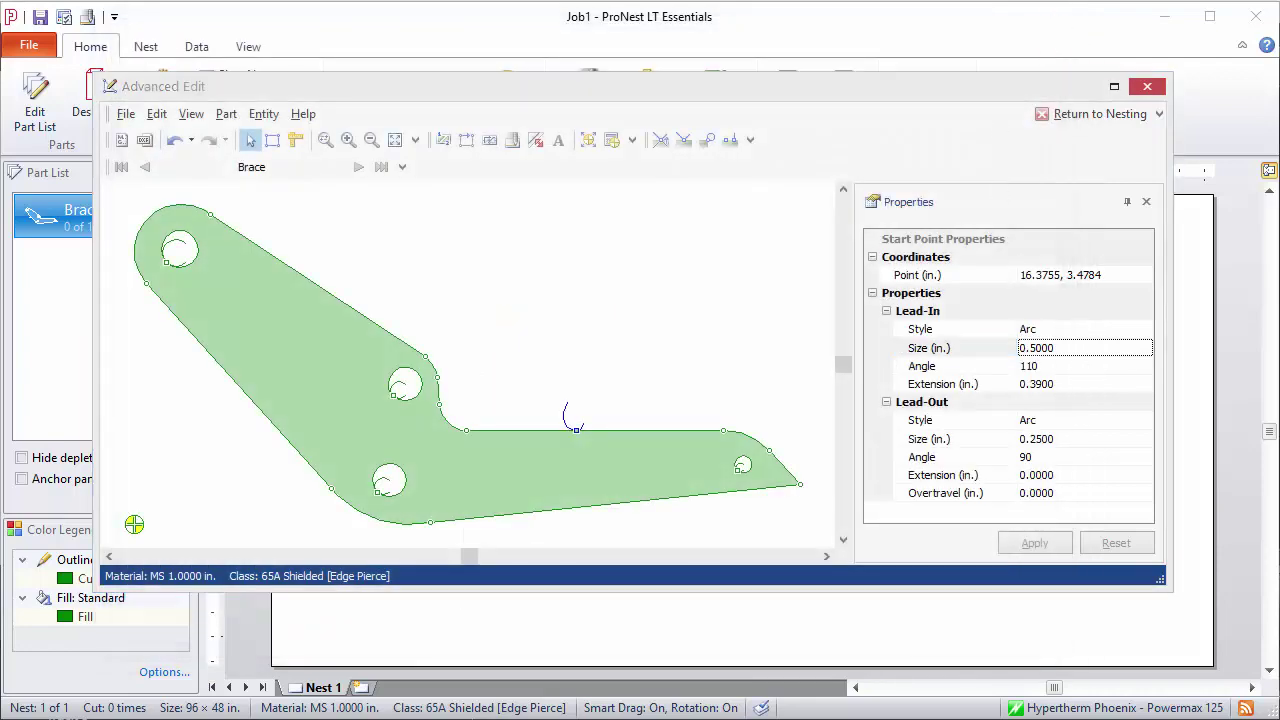
# Add three 0.5 in. tabs to the exterior profile: two on the long upper sloped edge and one on the upper horizontal edge
pyautogui.click(727, 141)
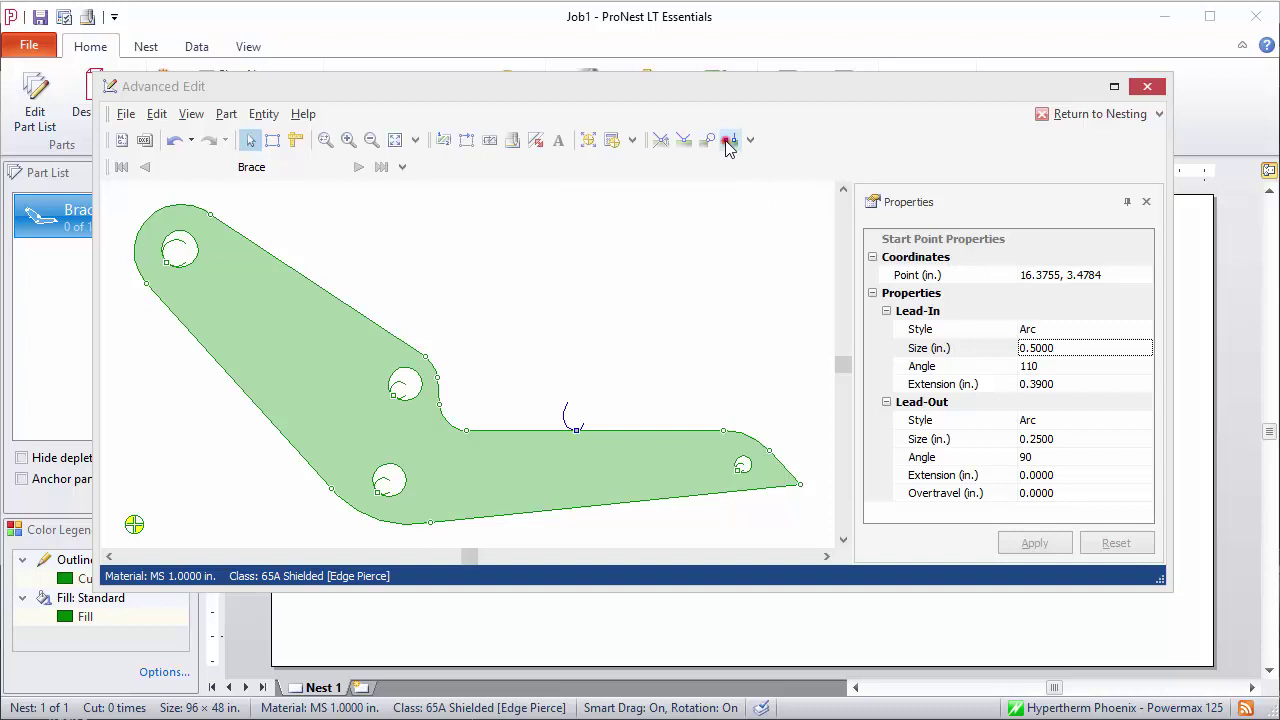
pyautogui.click(306, 277)
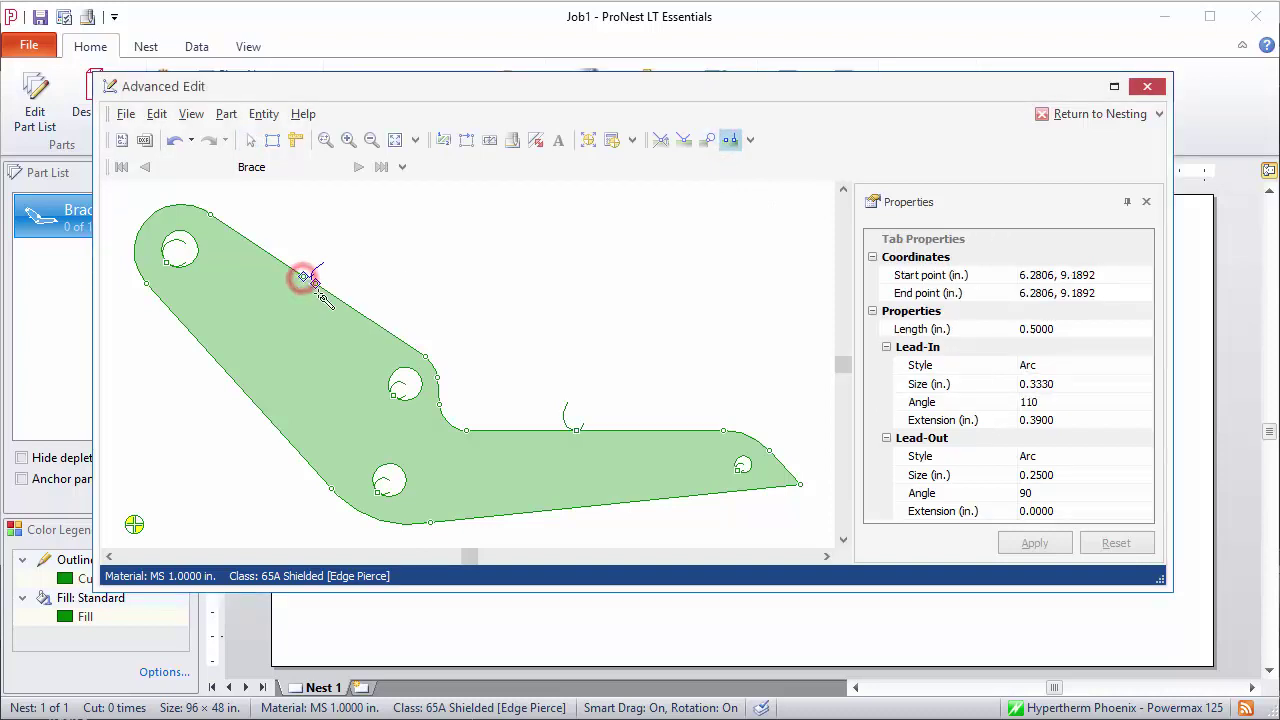
pyautogui.click(396, 338)
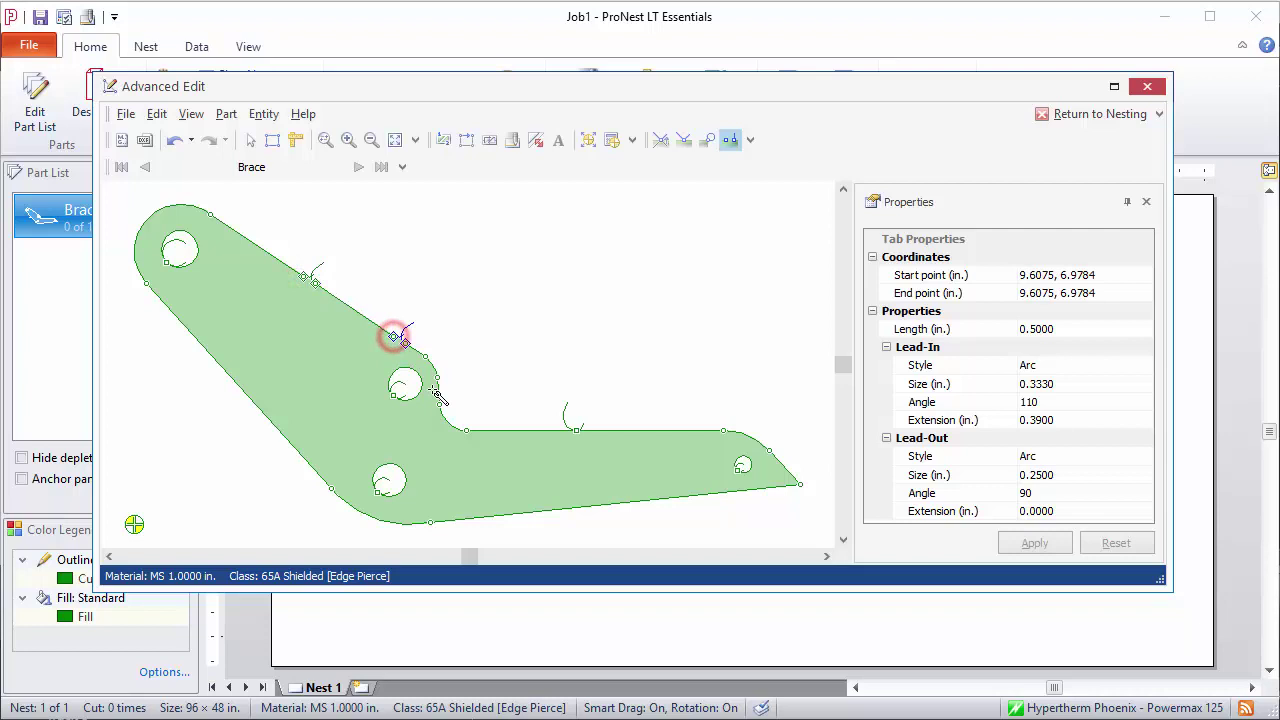
pyautogui.click(641, 430)
pyautogui.press('Escape')
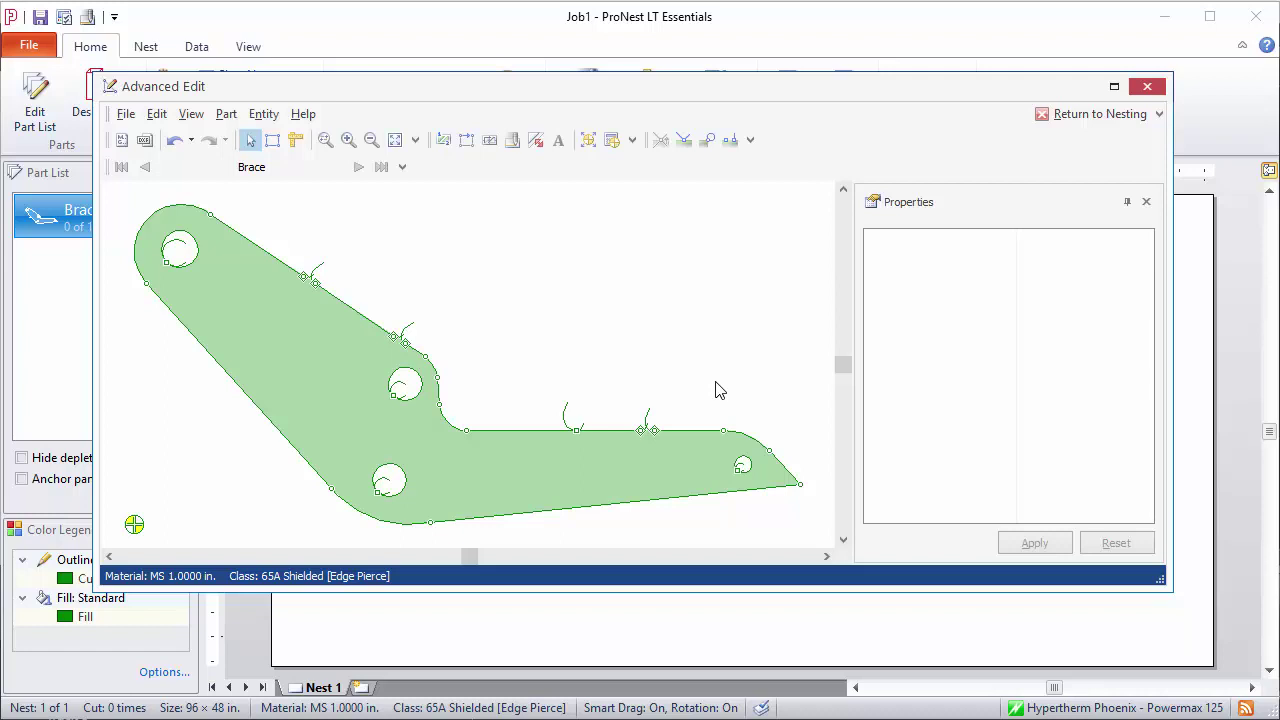
# Add a 0.25 in. cone loop at the sharp corner of the brace's exterior profile
pyautogui.click(707, 140)
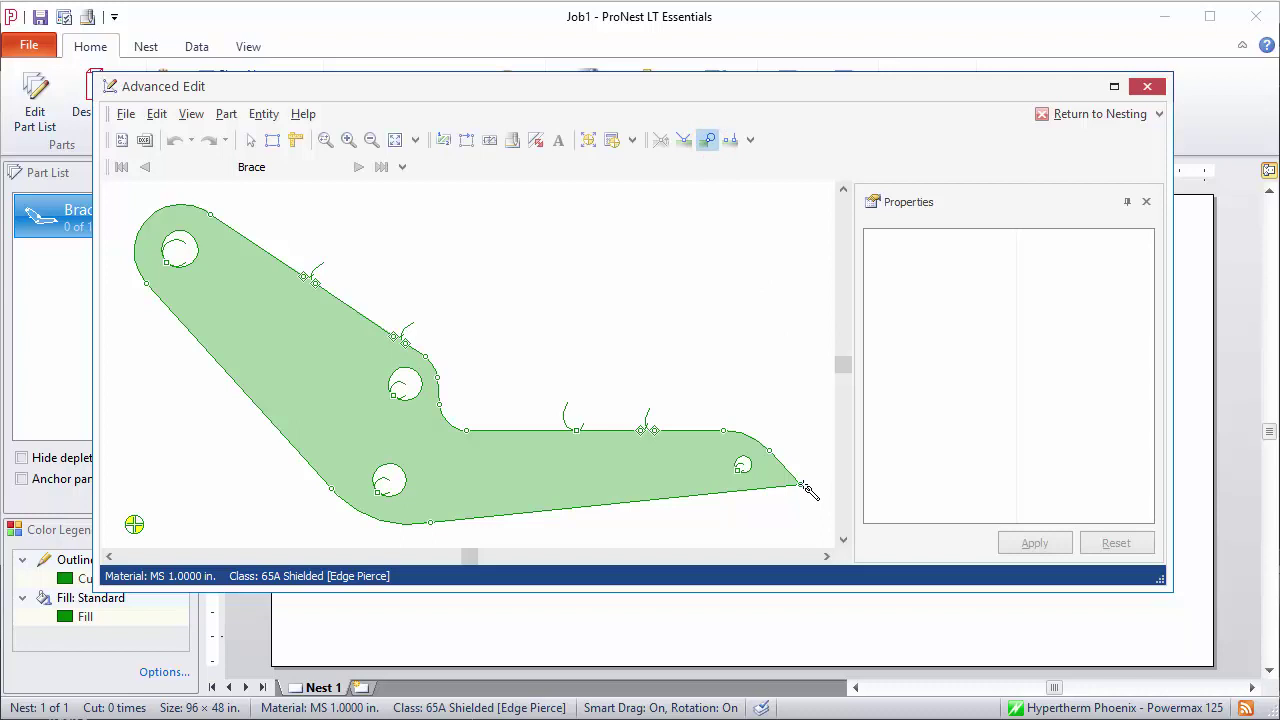
pyautogui.click(803, 485)
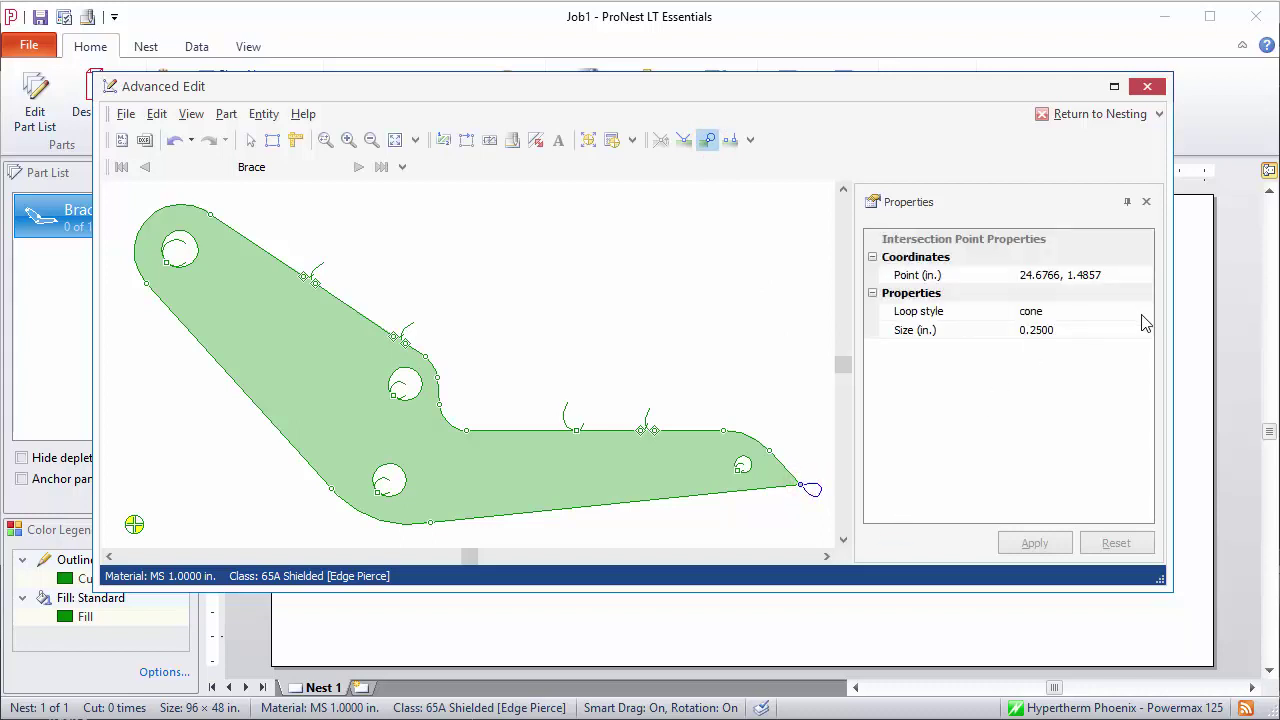
# Check the loop style options for the cone loop at the brace's sharp corner and leave the loop tool
pyautogui.click(1143, 312)
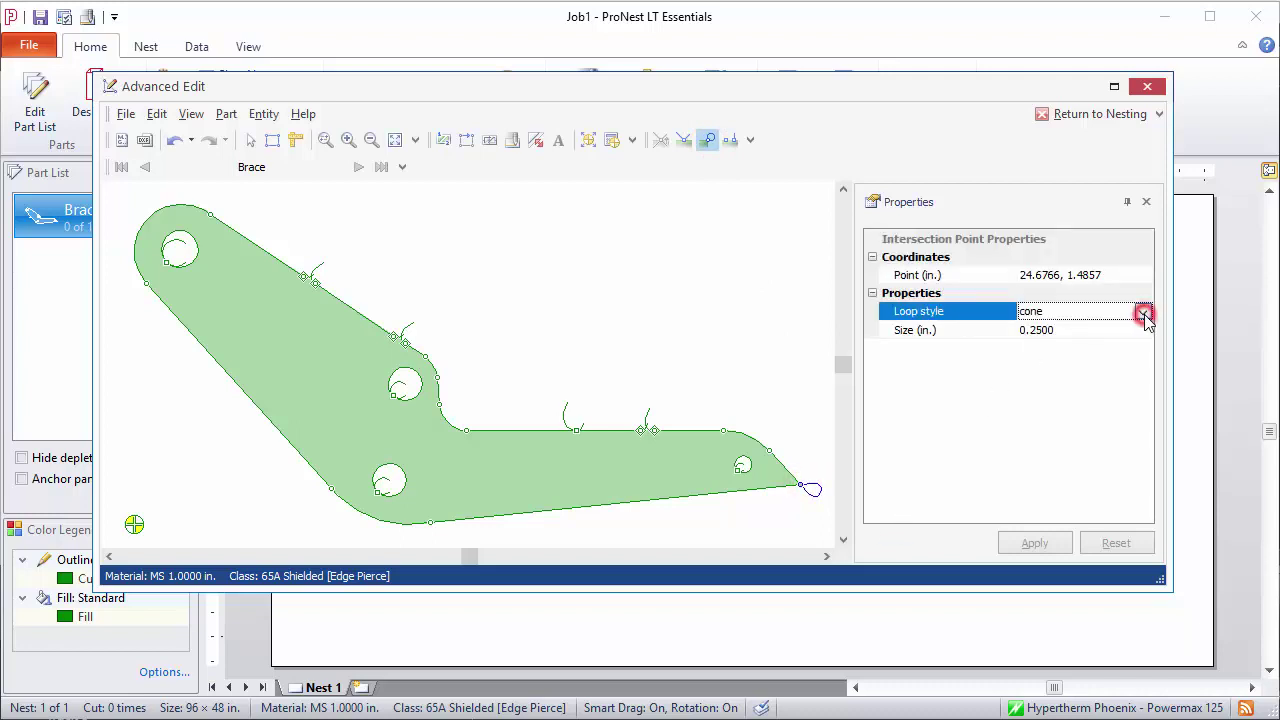
pyautogui.click(1143, 312)
pyautogui.click(1143, 312)
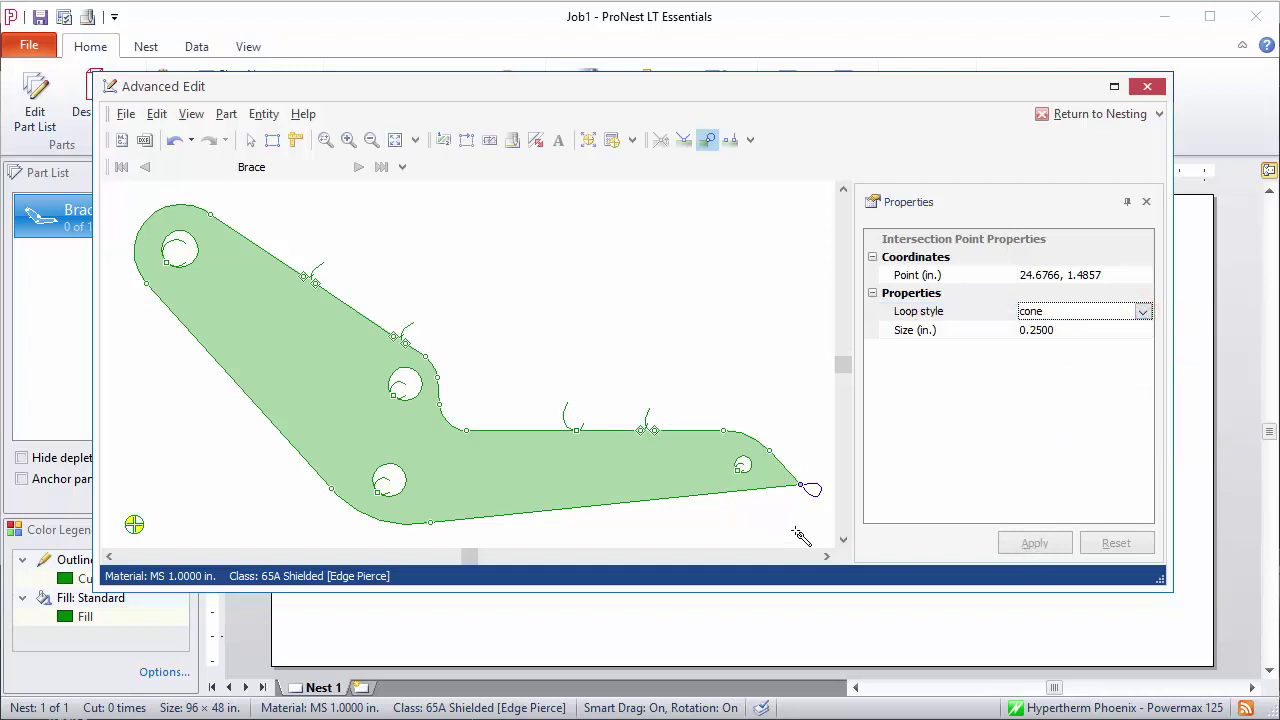
pyautogui.press('Escape')
pyautogui.press('Escape')
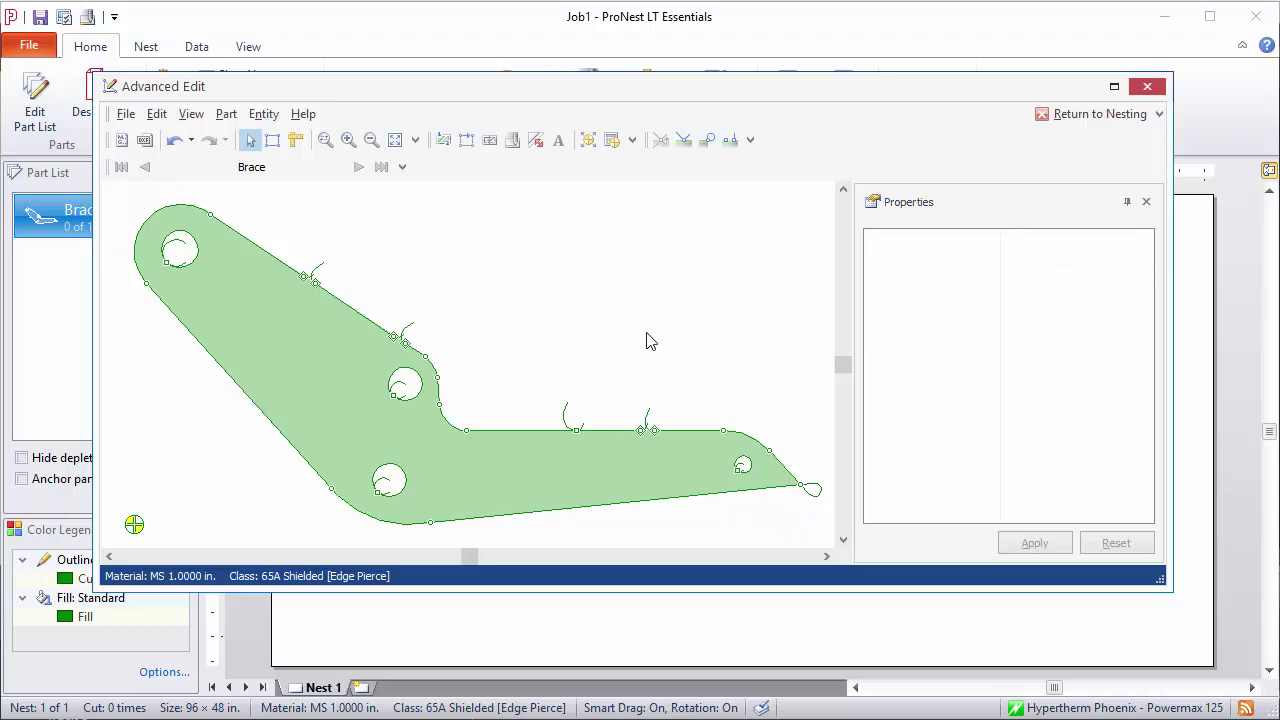
# Return to nesting and save the changes to the edited Brace part only
pyautogui.click(127, 114)
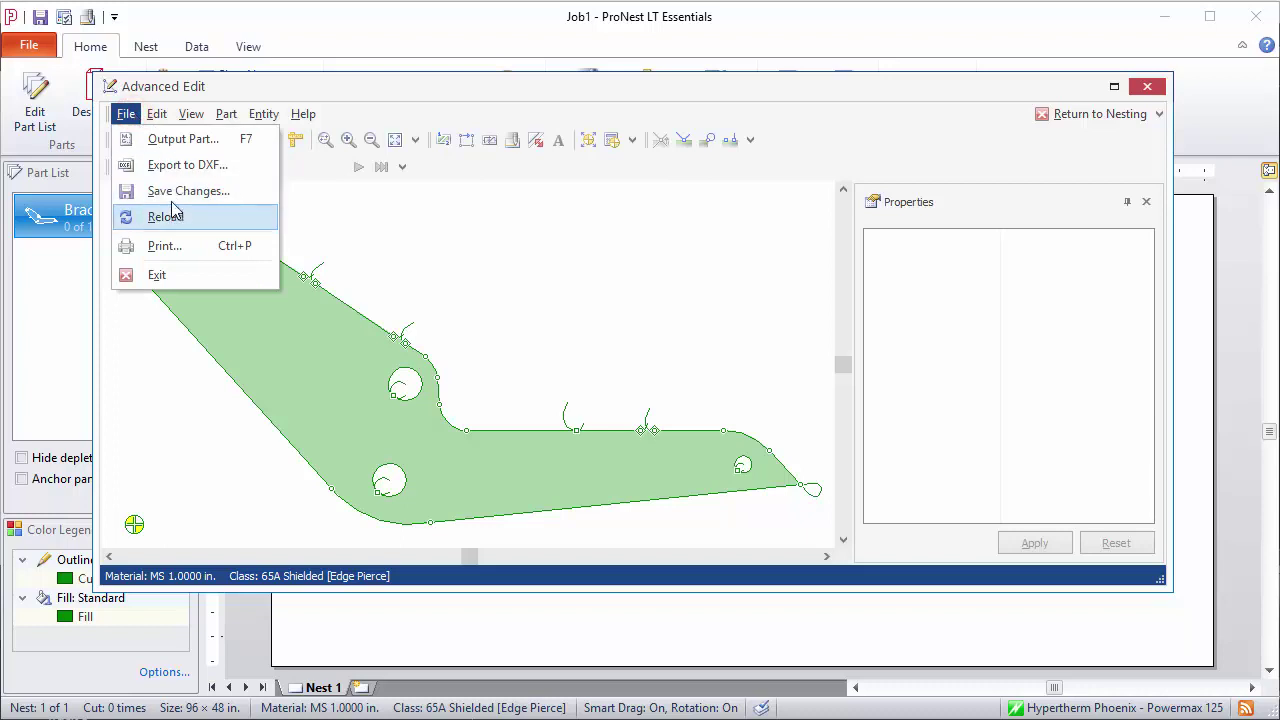
pyautogui.click(1090, 118)
pyautogui.click(1090, 115)
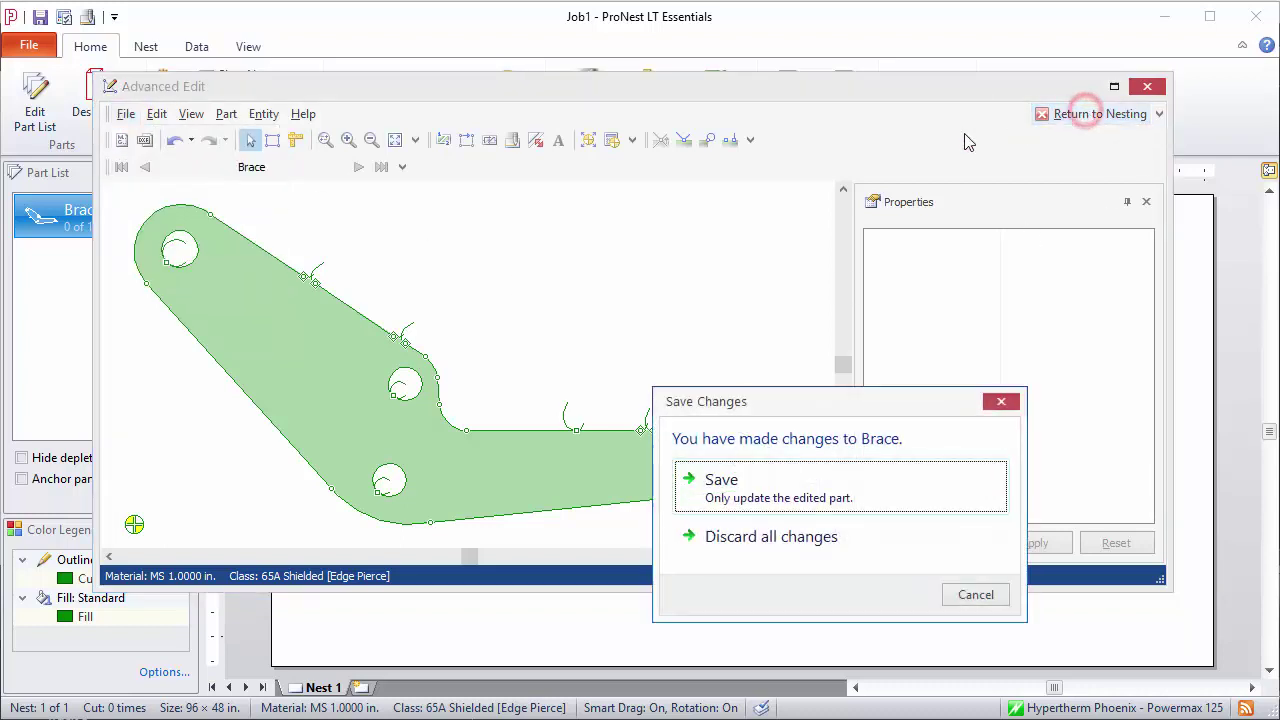
pyautogui.click(805, 485)
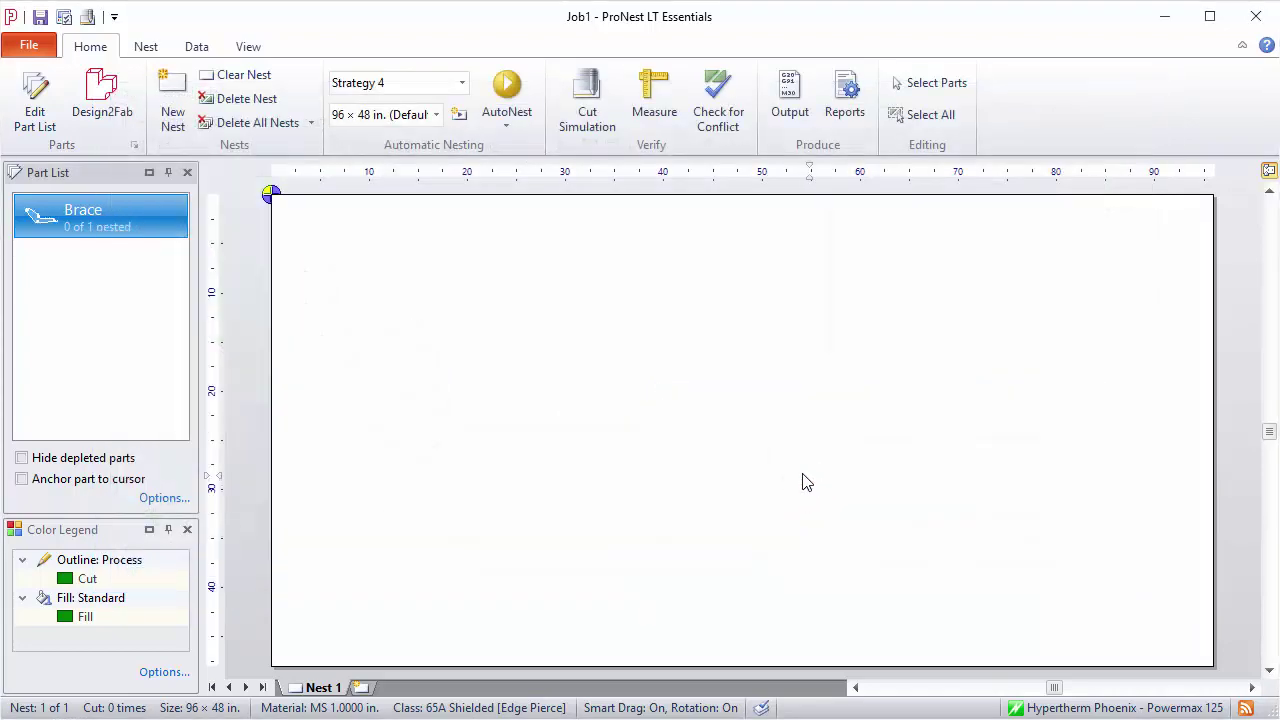
# Place the Brace on the plate in Nest 1 and delete it from the nest
pyautogui.doubleClick(80, 212)
pyautogui.click(614, 322)
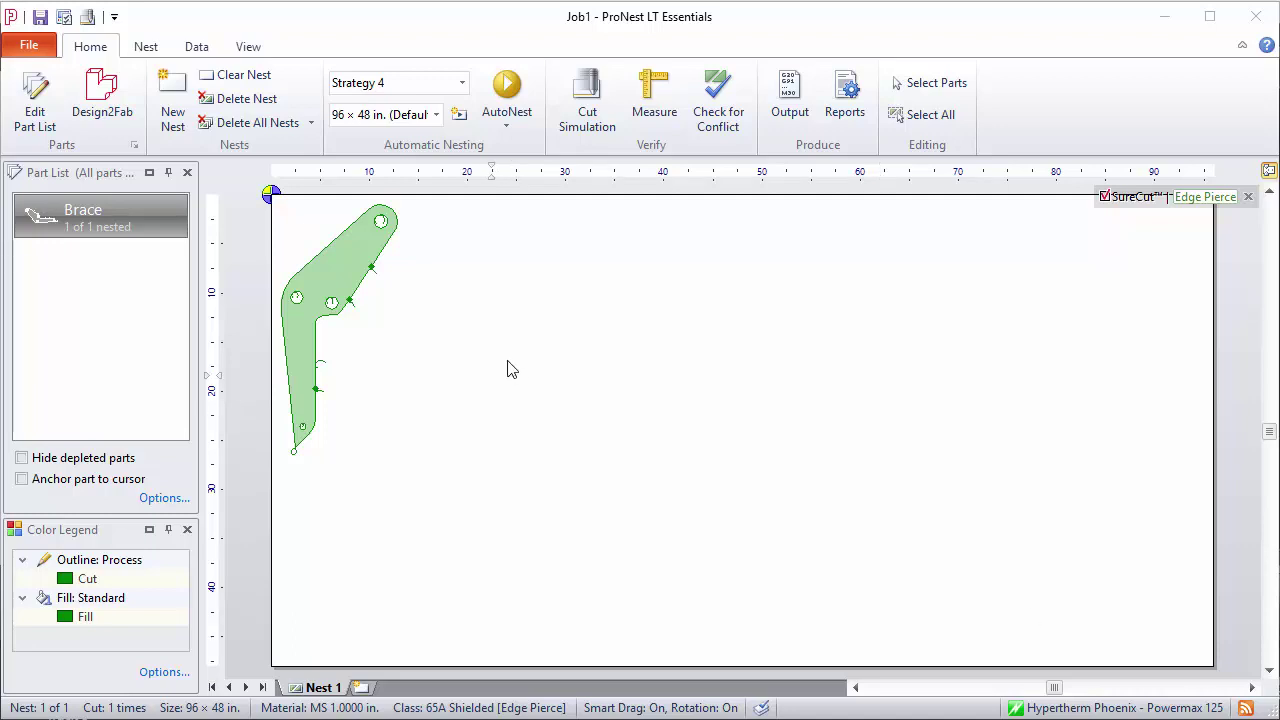
pyautogui.click(322, 266)
pyautogui.press('Delete')
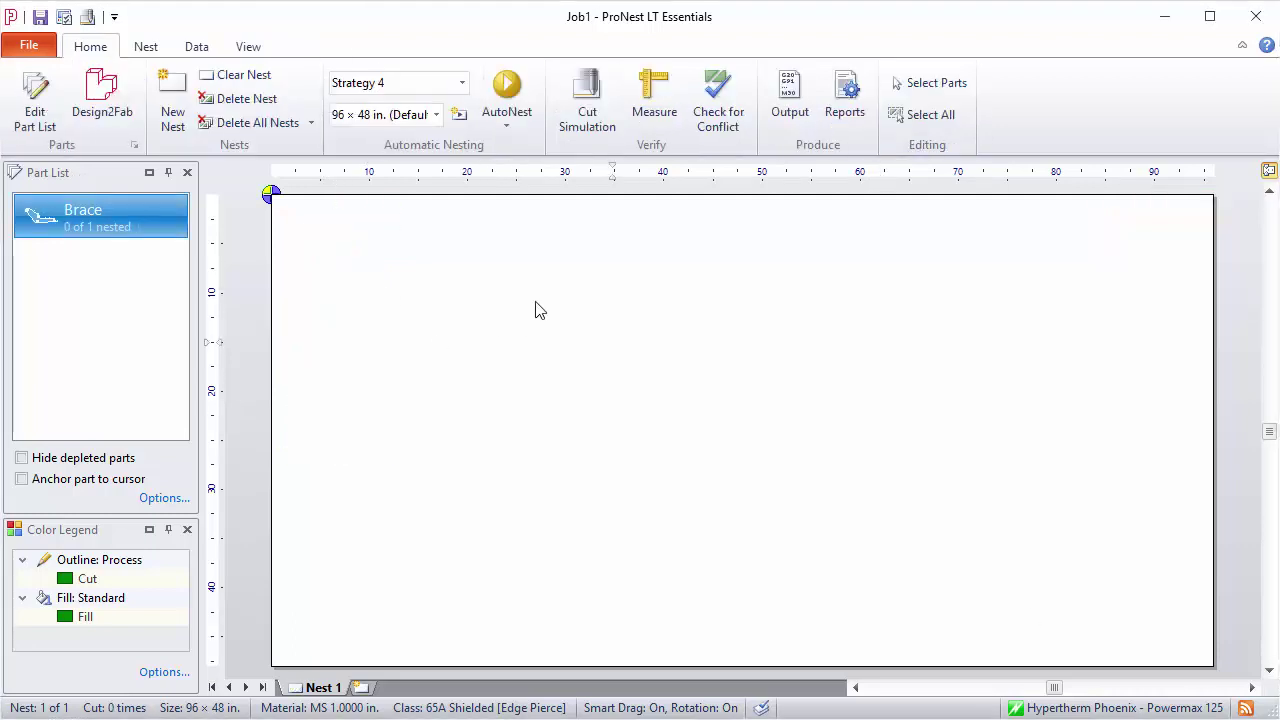
# Open the part list for editing and delete the Brace from it
pyautogui.click(35, 105)
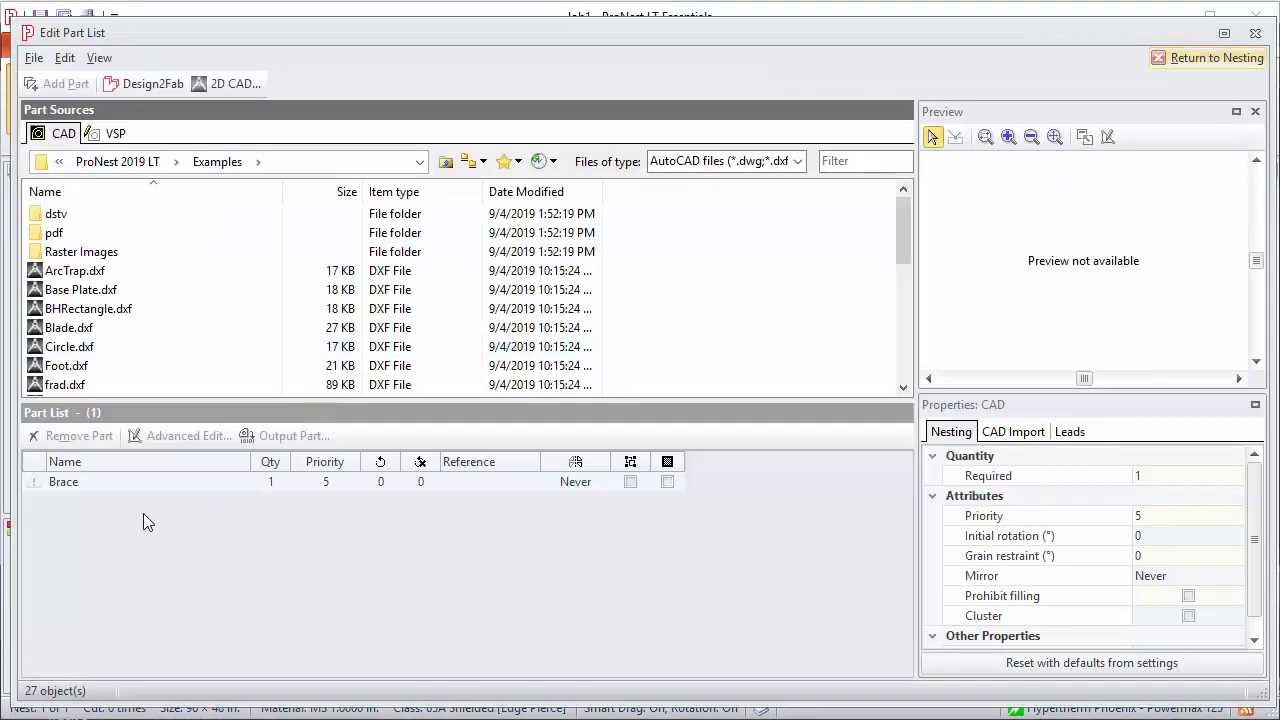
pyautogui.click(63, 481)
pyautogui.press('Delete')
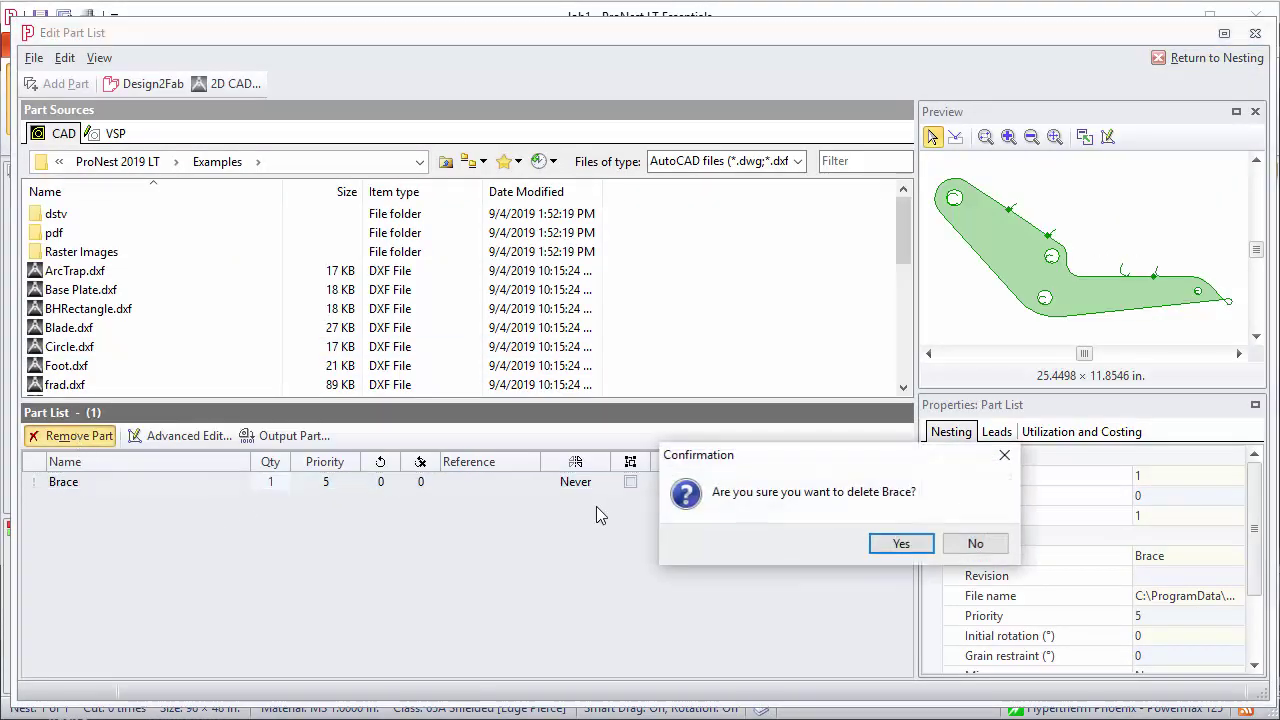
pyautogui.click(888, 547)
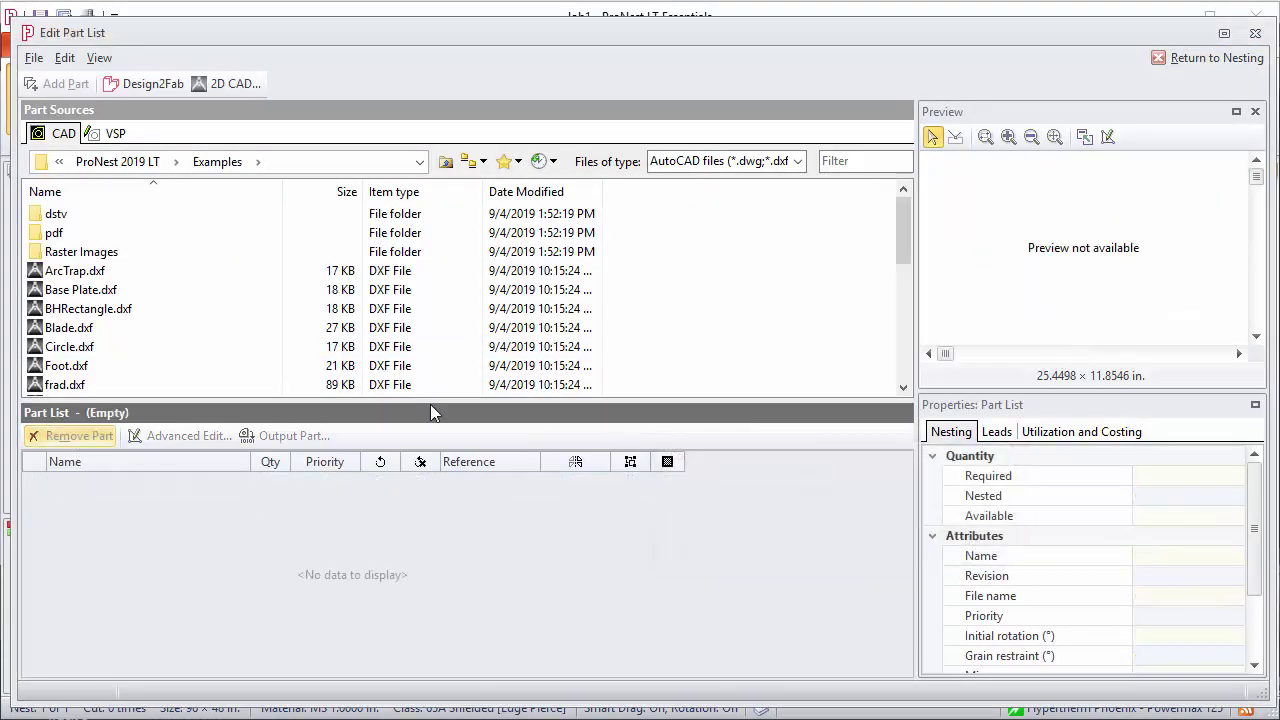
# Add BHRectangle.dxf from the Examples folder to the part list and open it in Advanced Edit
pyautogui.click(78, 311)
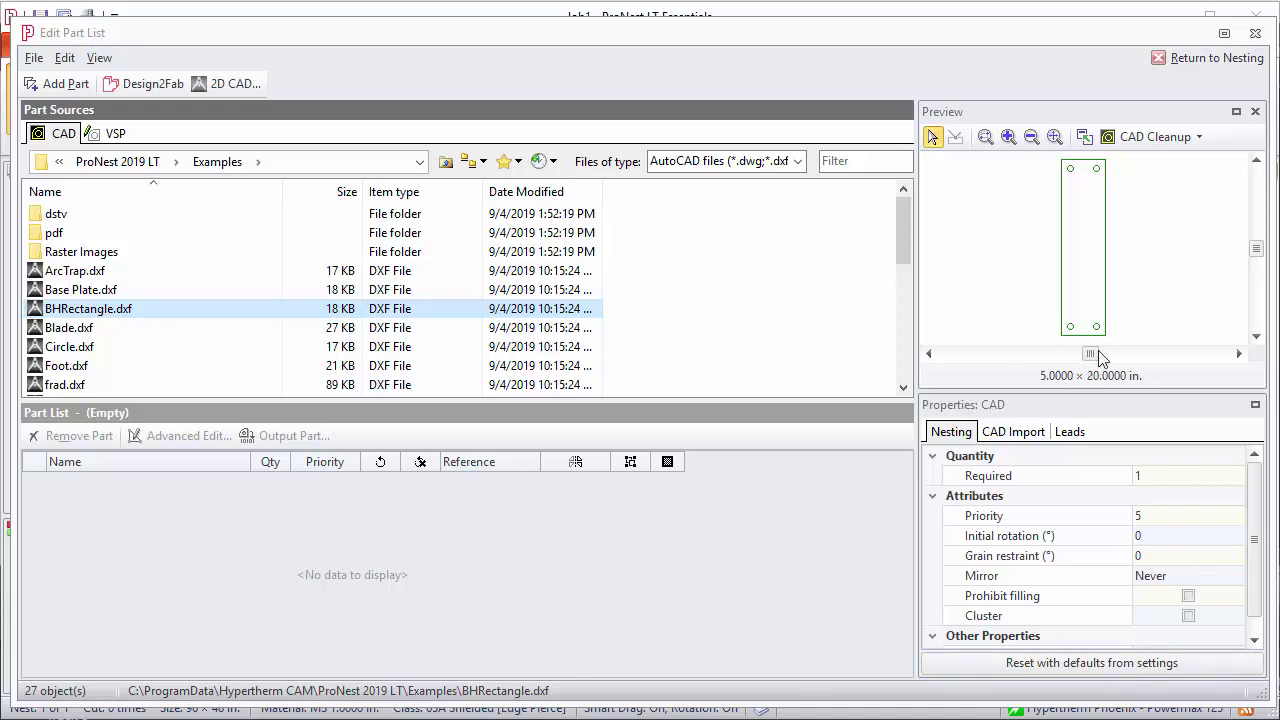
pyautogui.doubleClick(82, 310)
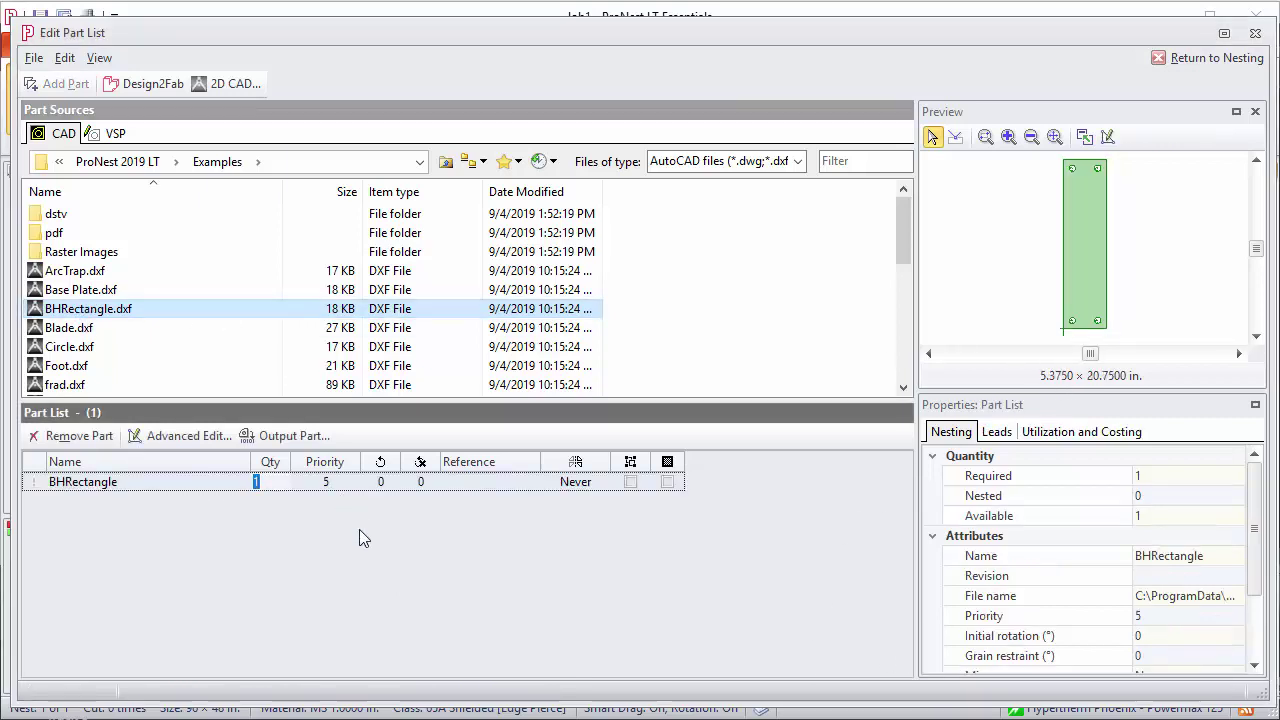
pyautogui.click(142, 482)
pyautogui.click(165, 440)
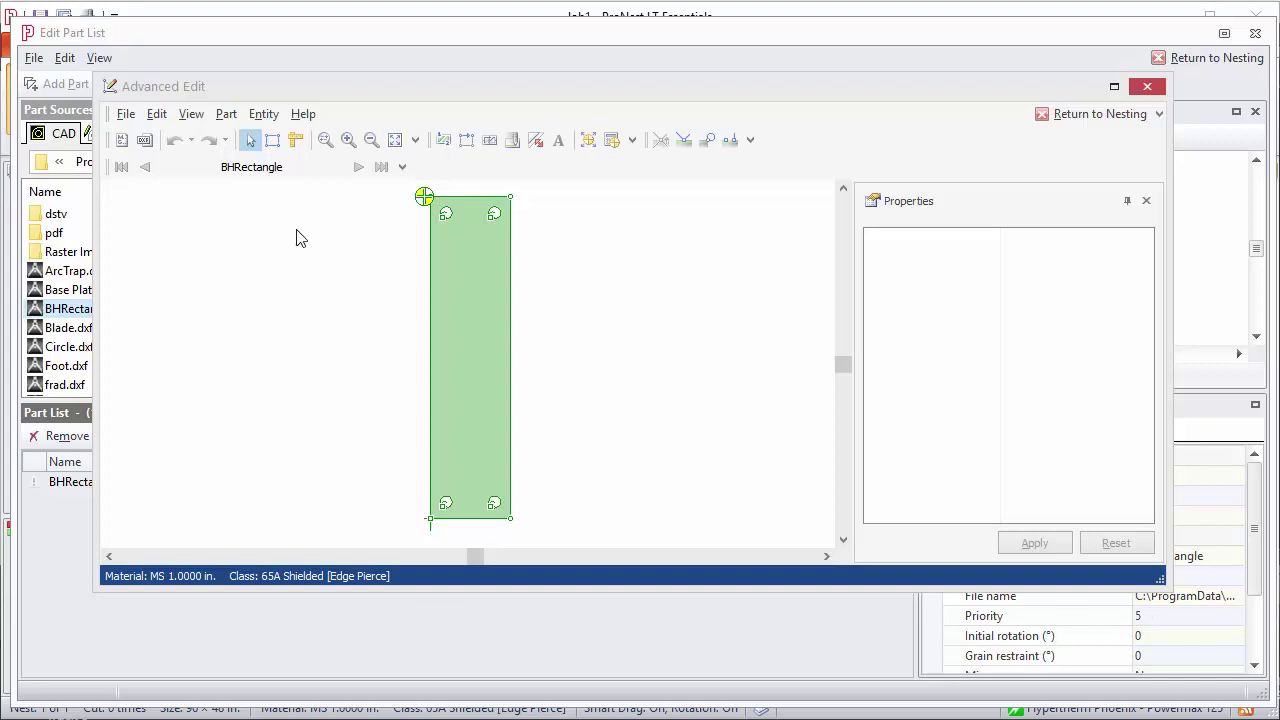
# Set the BHRectangle part's home position to Upper Right
pyautogui.click(612, 142)
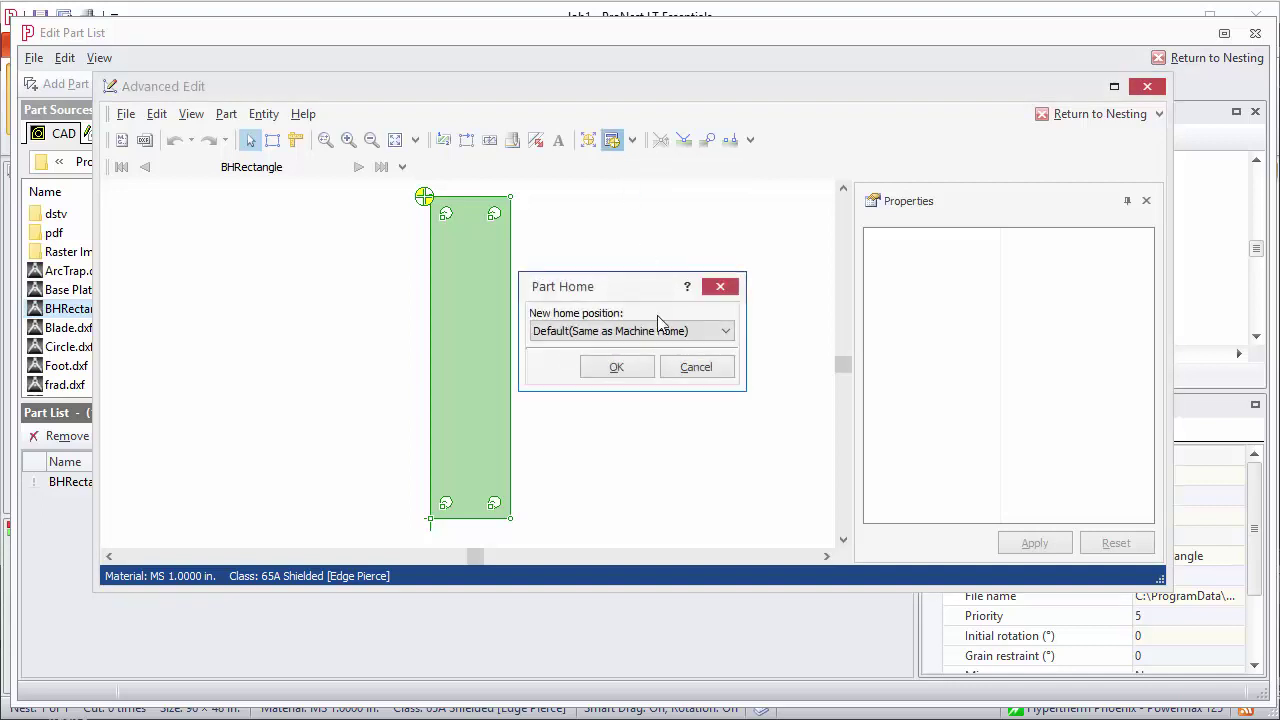
pyautogui.click(705, 336)
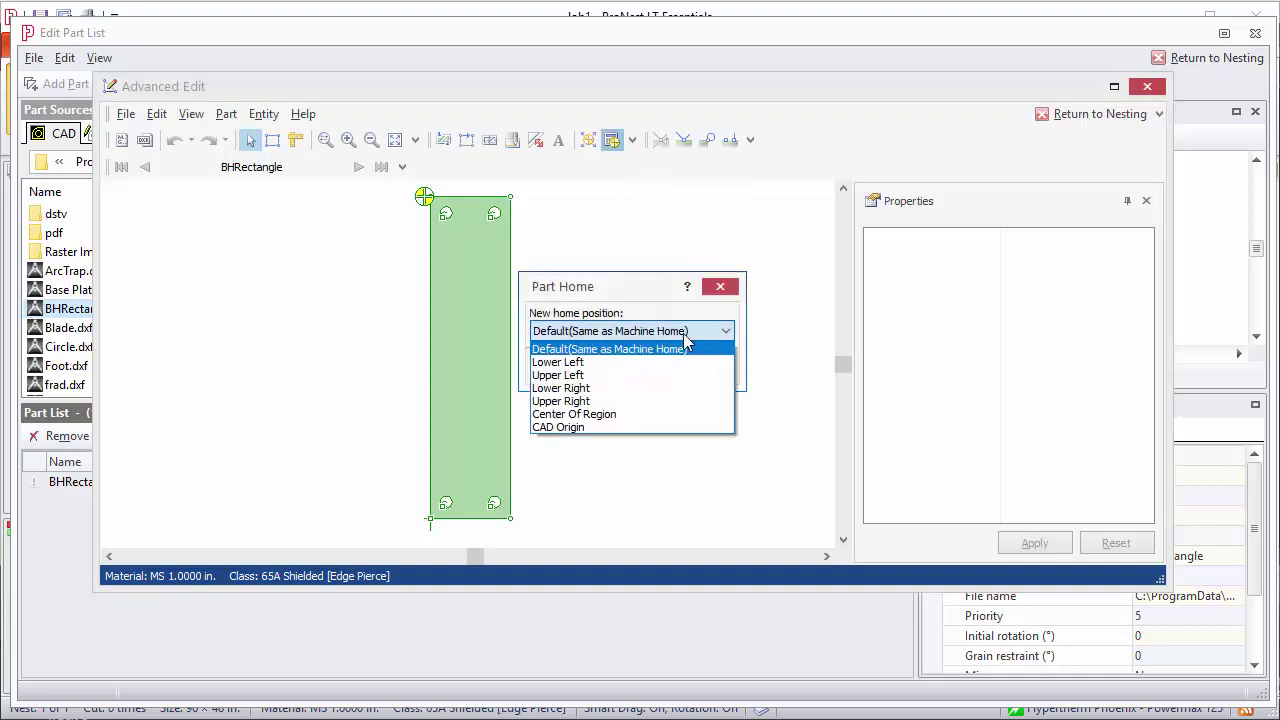
pyautogui.click(602, 403)
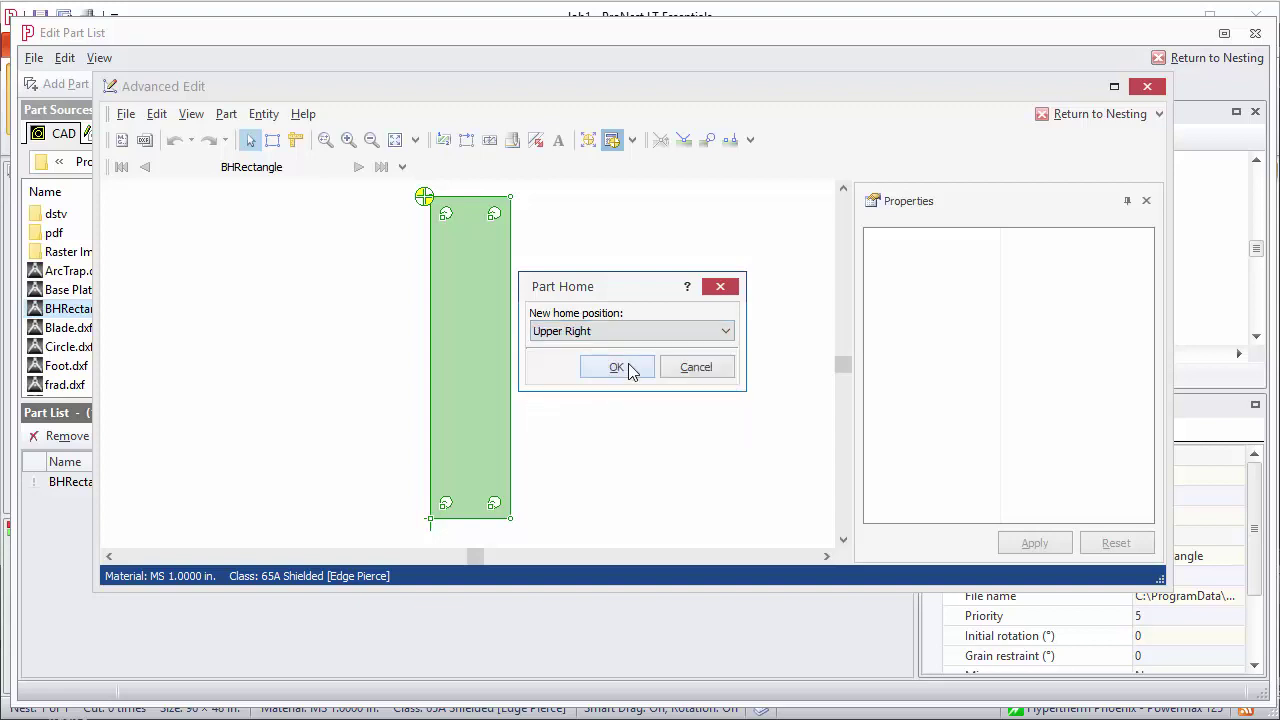
pyautogui.click(617, 367)
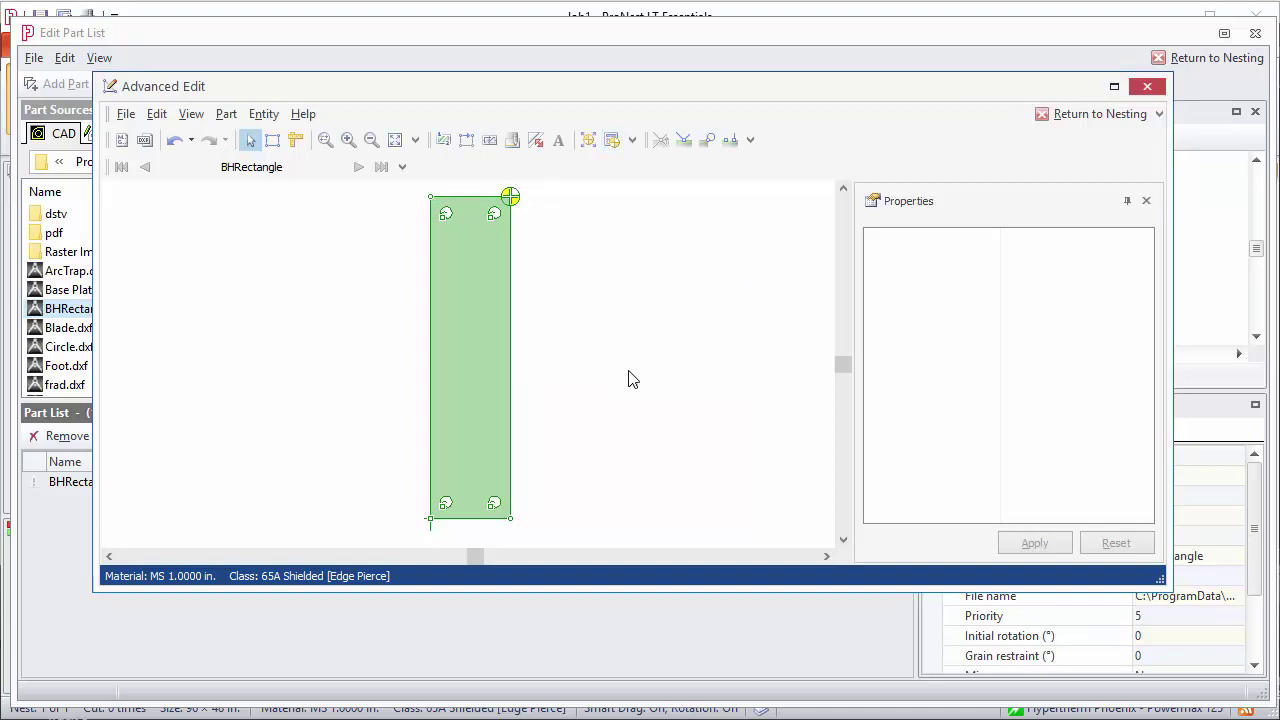
# Delete the exterior rectangular profile of BHRectangle, keeping the four bolt holes
pyautogui.click(270, 146)
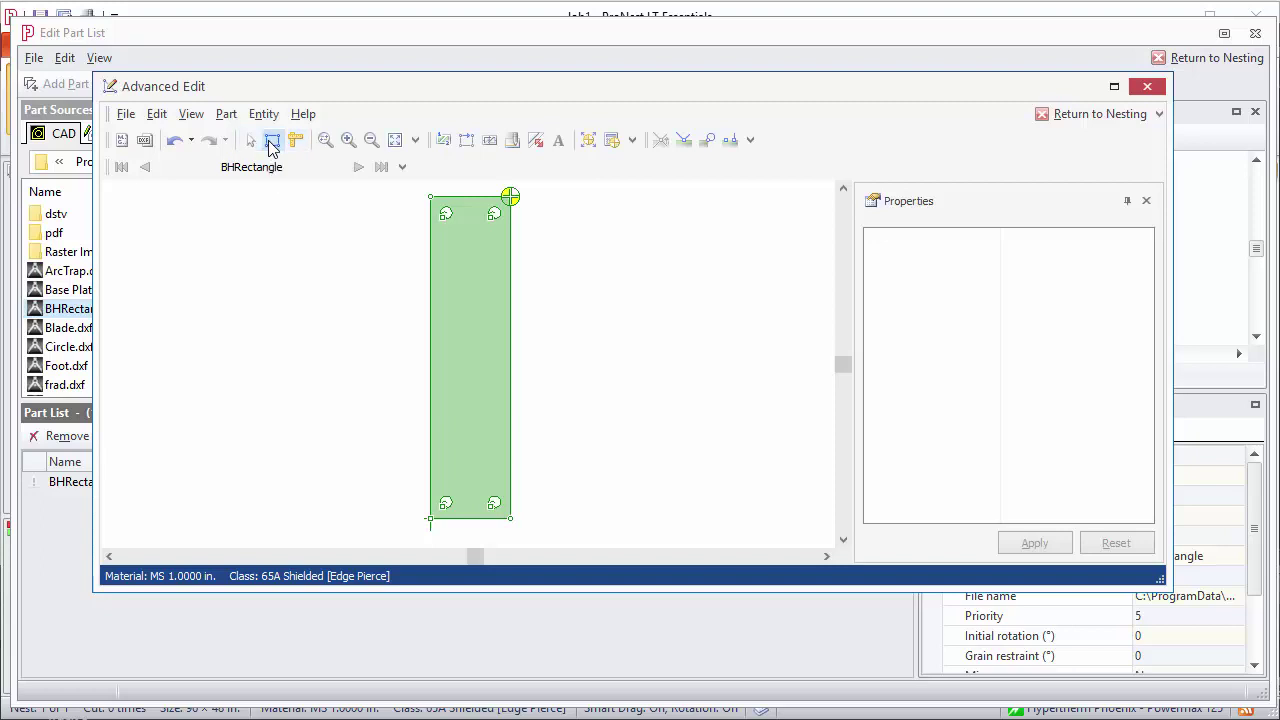
pyautogui.click(431, 291)
pyautogui.press('Delete')
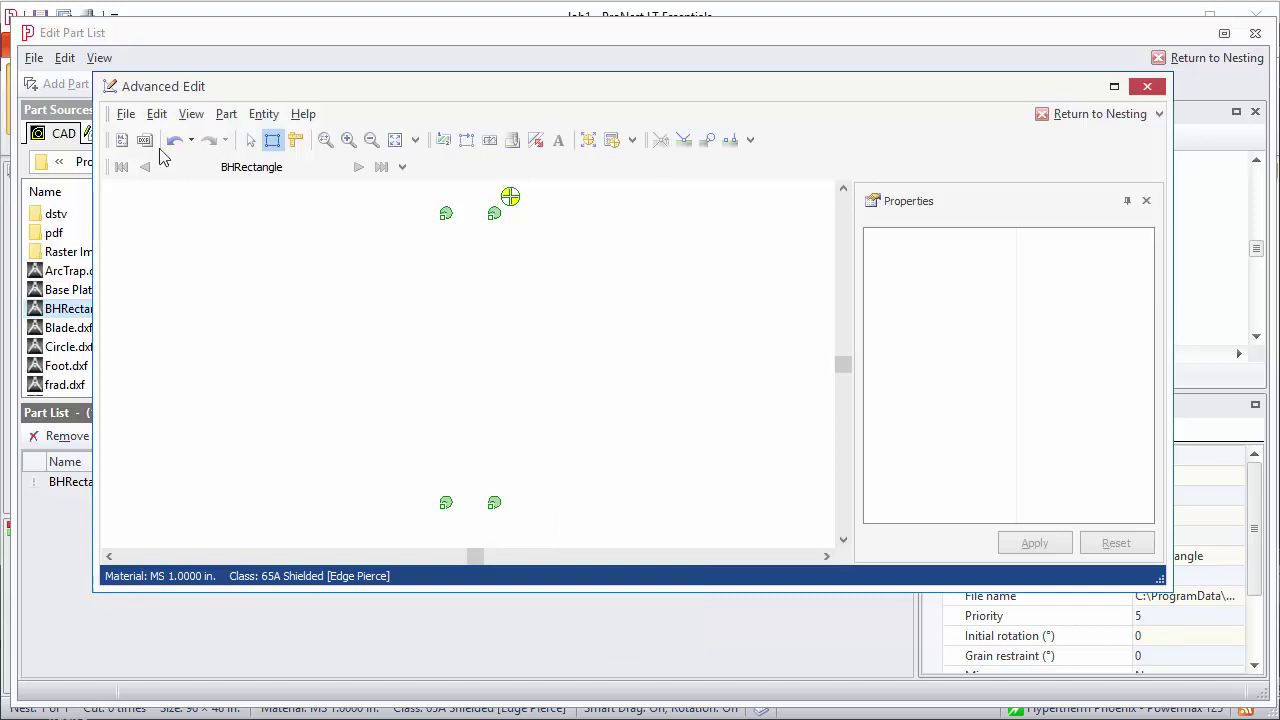
# Review the Output Part settings for BHRectangle and close them without outputting
pyautogui.click(126, 114)
pyautogui.click(155, 155)
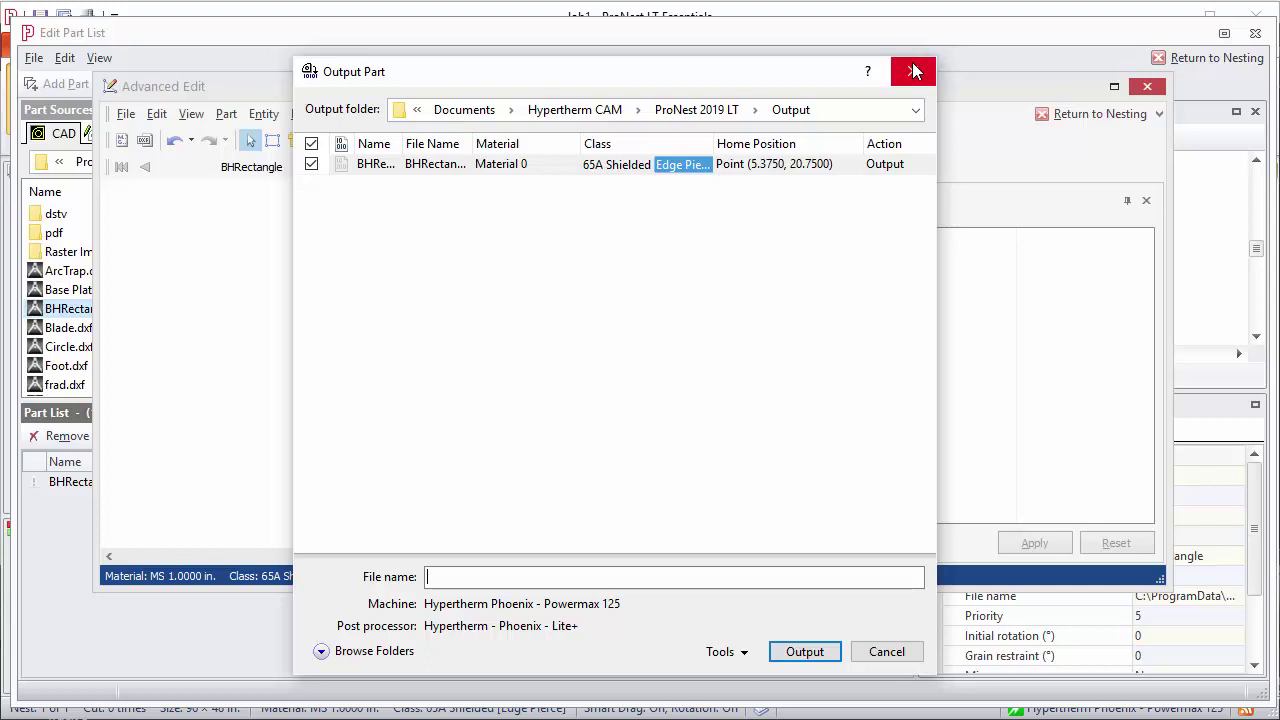
pyautogui.click(893, 651)
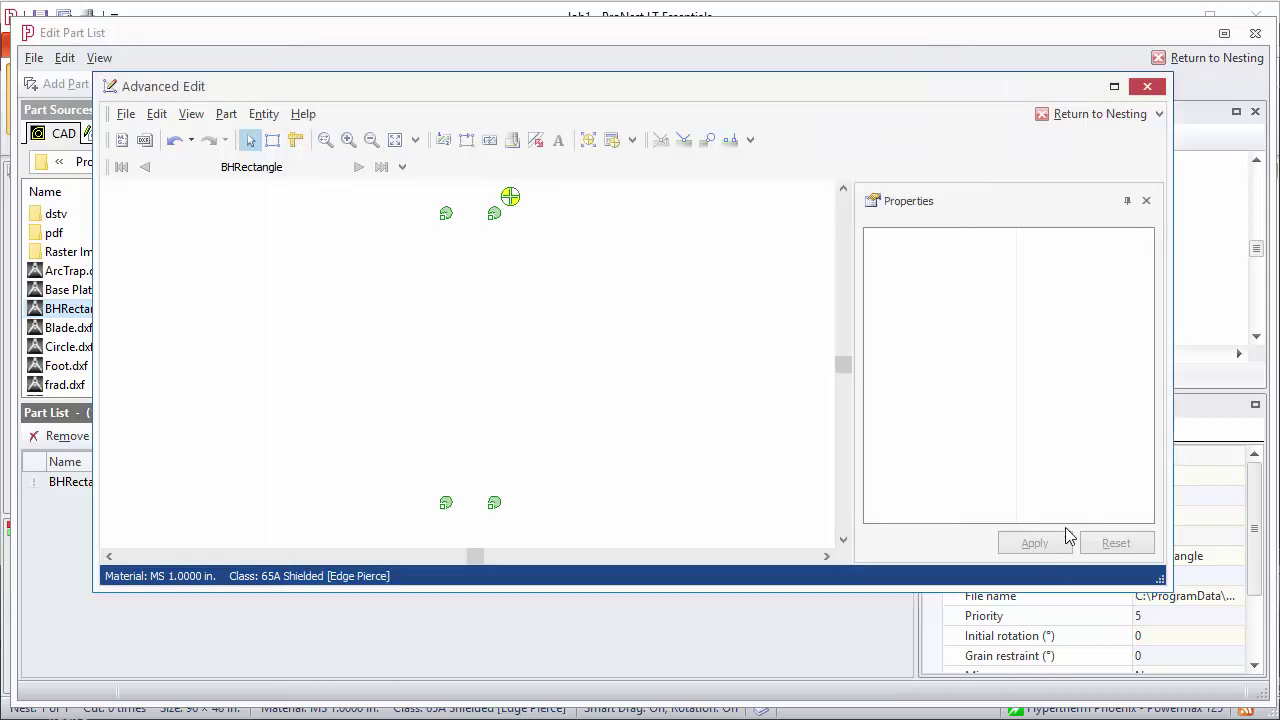